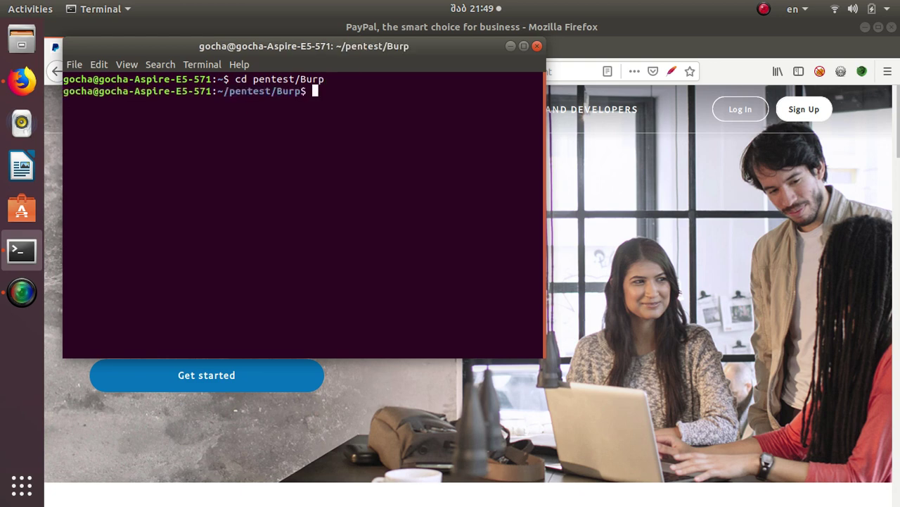
- Launch Burp Suite from burp.jar with Java, delete the old temporary files, and start a temporary project
type("java -jar burp.jar")
key("Return")
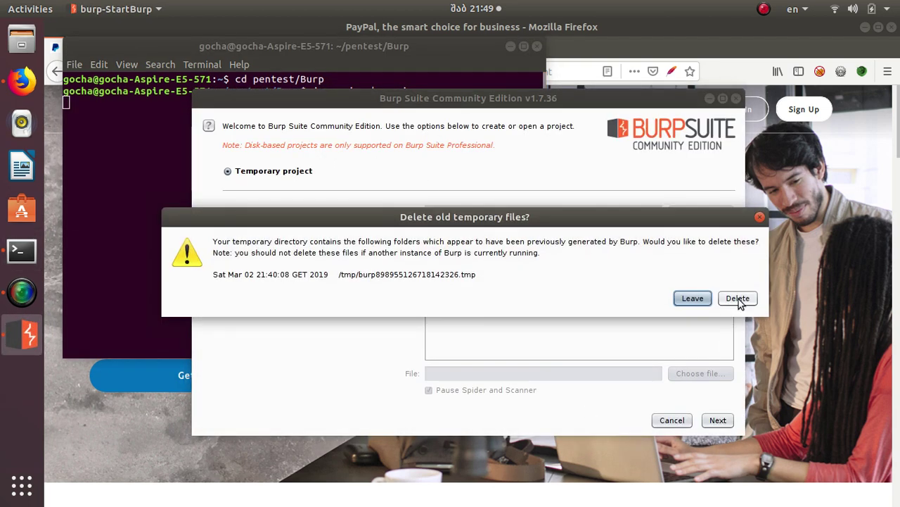
left_click(739, 299)
left_click(718, 420)
left_click(715, 422)
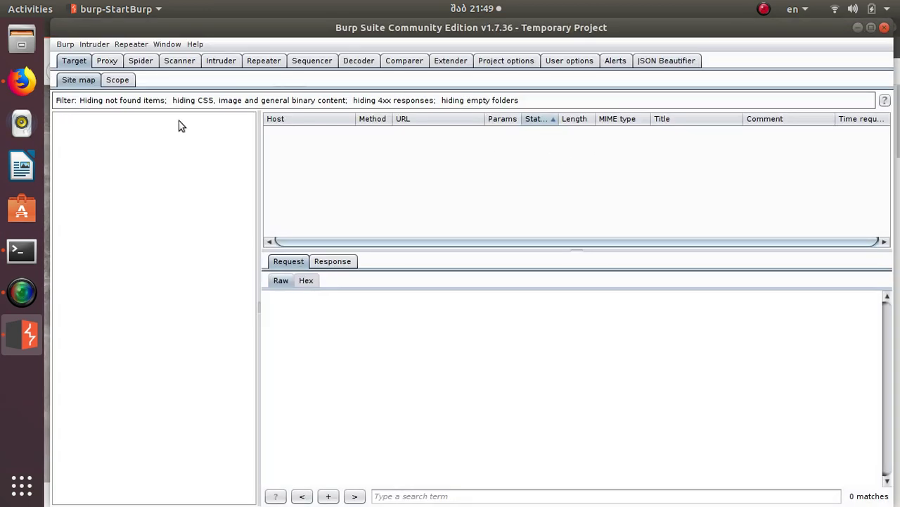
- Enable advanced scope control, include host paypal.com with any protocol, and stop sending out-of-scope items to the history
left_click(120, 82)
left_click(85, 150)
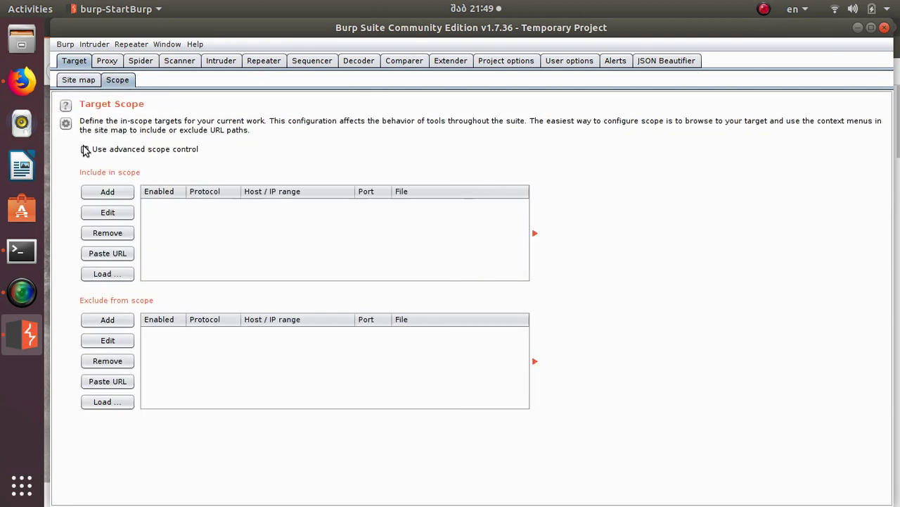
left_click(107, 192)
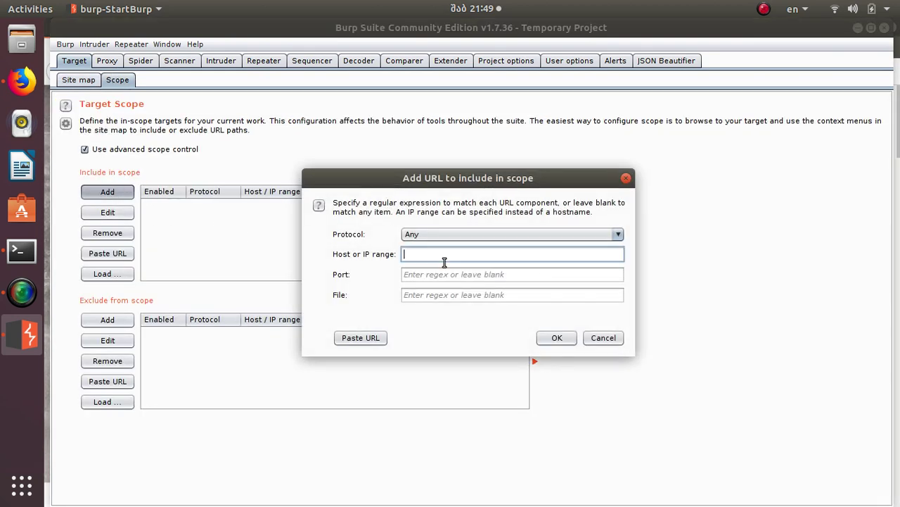
type("paypal.com")
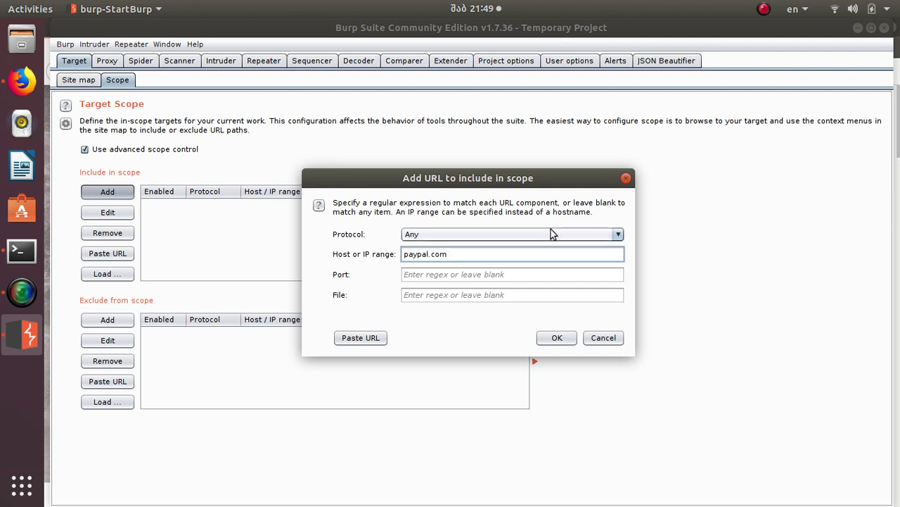
left_click(558, 337)
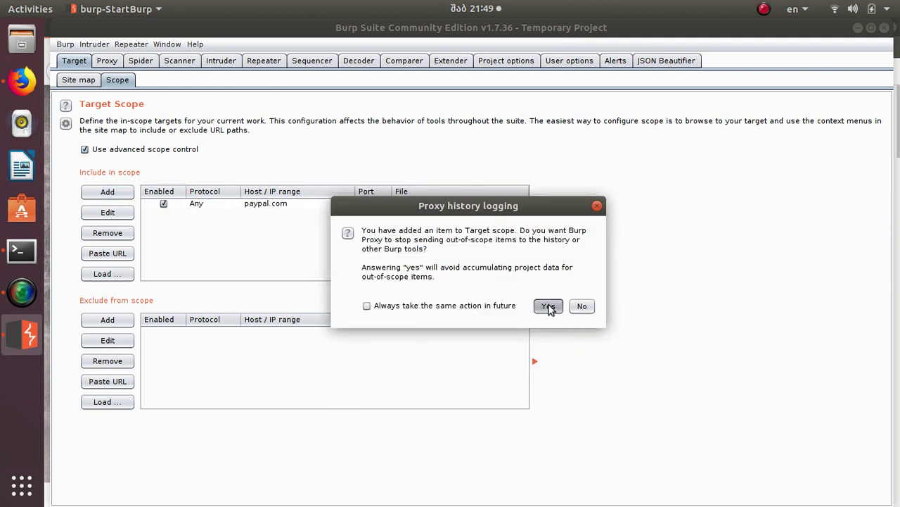
left_click(549, 305)
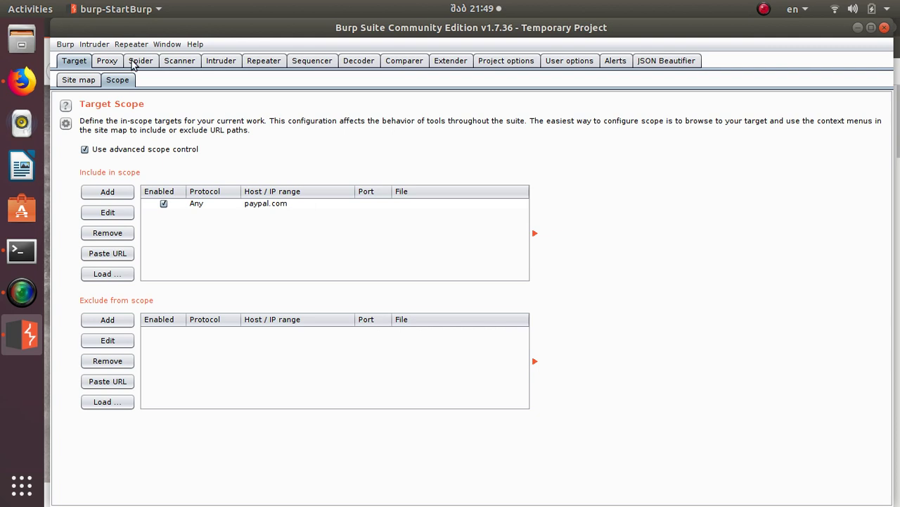
- Filter the site map to in-scope items and set its show-only extension list to asp,aspx,jsp,php,js,json,txt
left_click(81, 80)
left_click(127, 127)
left_click(103, 162)
left_click(403, 250)
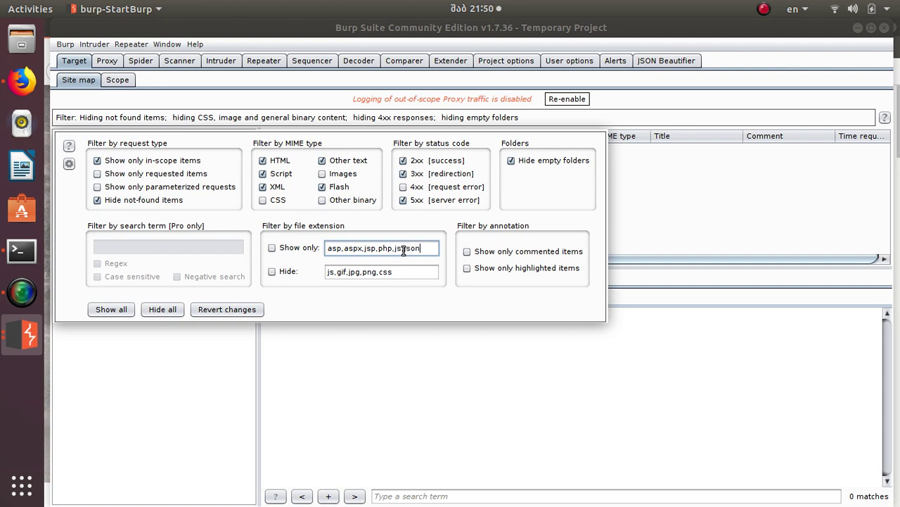
type(",js,json,txt")
- Remove js from the site map filter's hidden extensions and include 4xx request errors
left_click(338, 275)
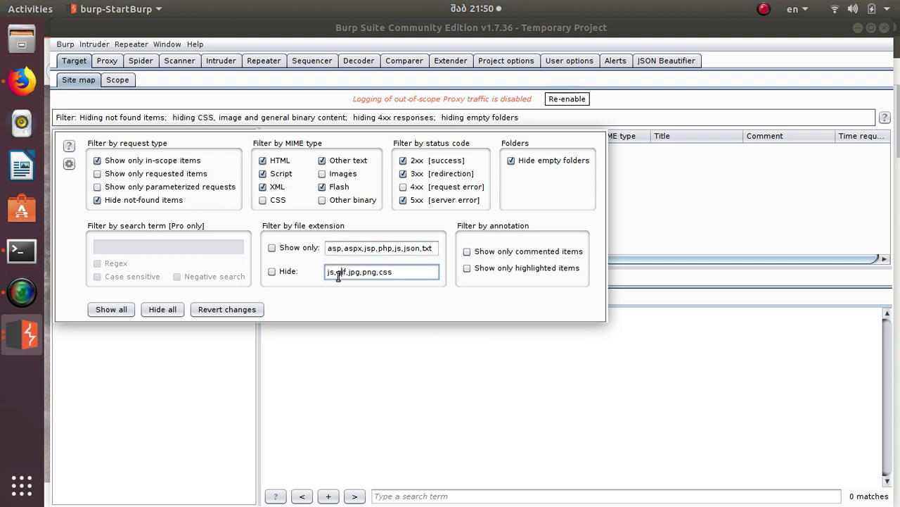
key("BackSpace")
key("BackSpace")
key("BackSpace")
left_click(405, 188)
left_click(322, 382)
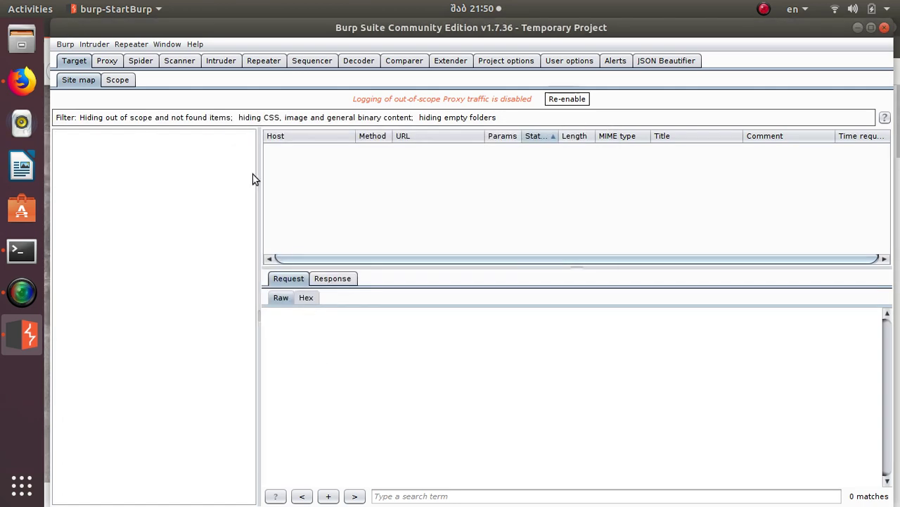
- Filter the proxy HTTP history to show only in-scope items and return to the site map
left_click(107, 61)
left_click(223, 120)
left_click(135, 80)
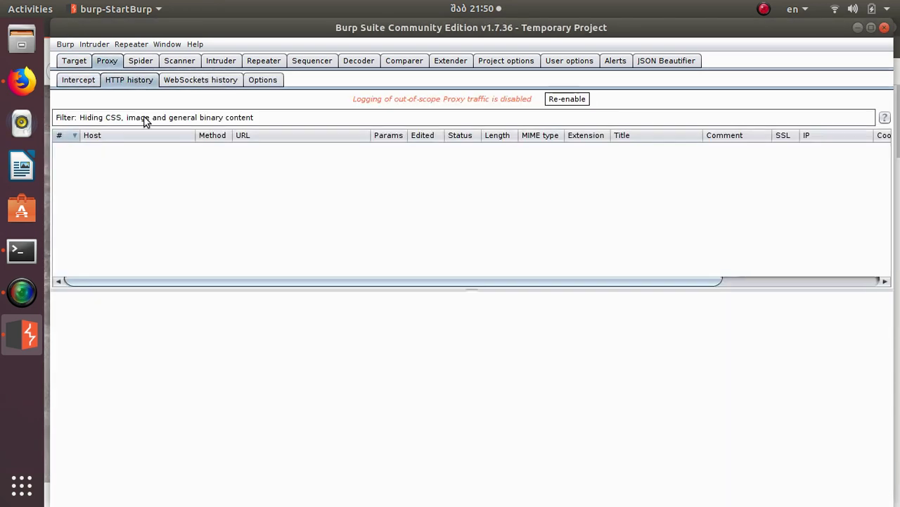
left_click(146, 118)
left_click(98, 170)
left_click(174, 408)
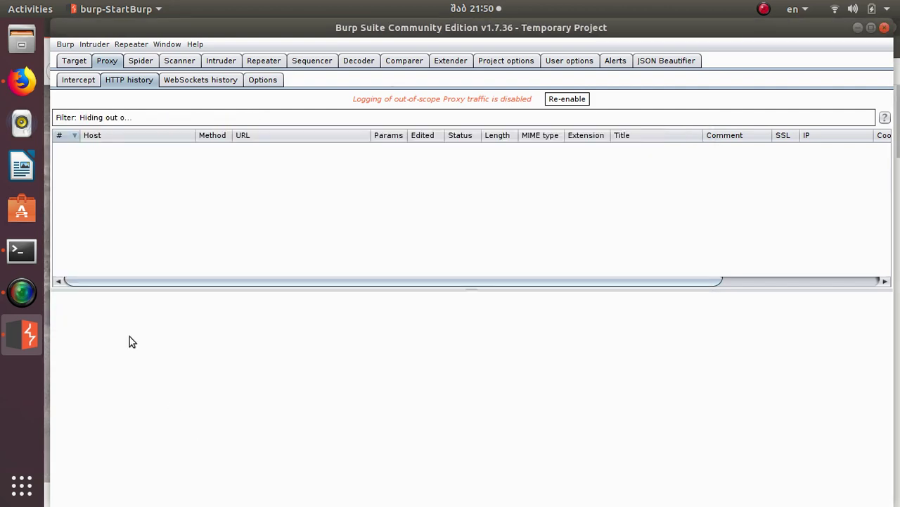
left_click(74, 61)
- Switch to Firefox, enable the Burp proxy, and reload the PayPal merchant page
left_click(22, 81)
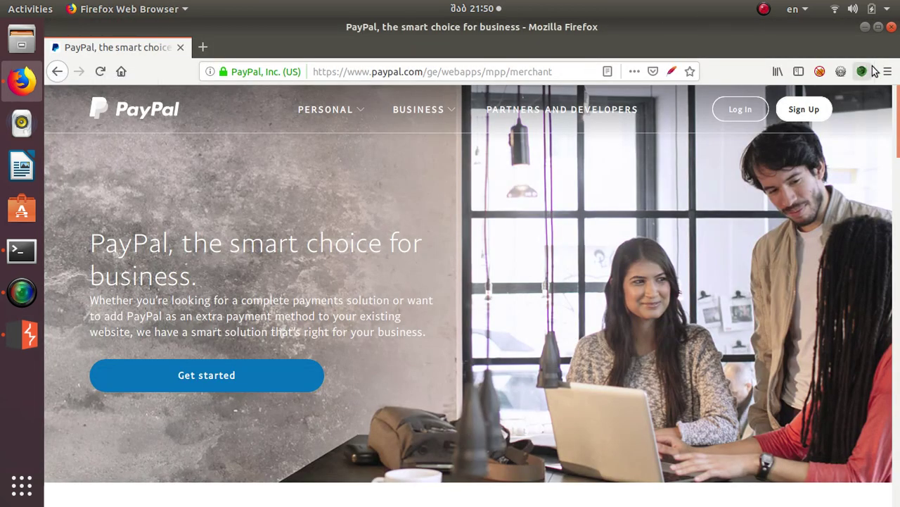
left_click(820, 71)
left_click(629, 165)
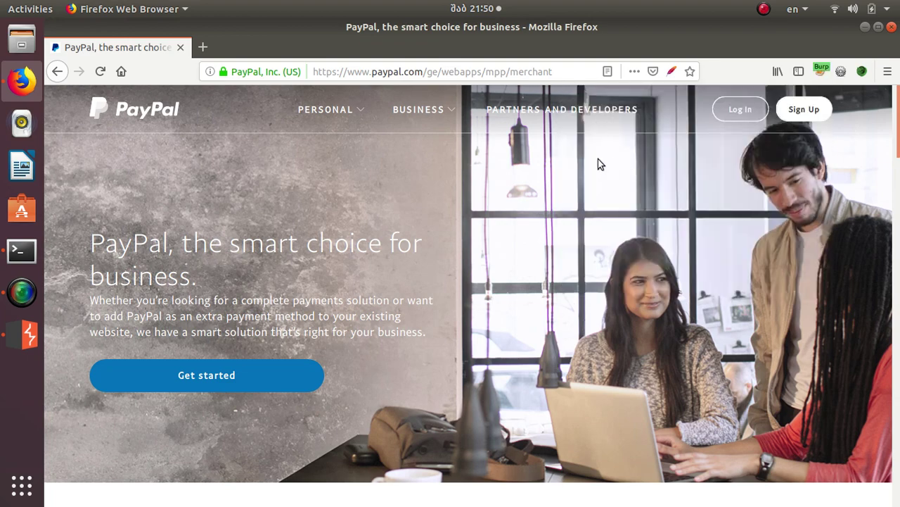
key("F5")
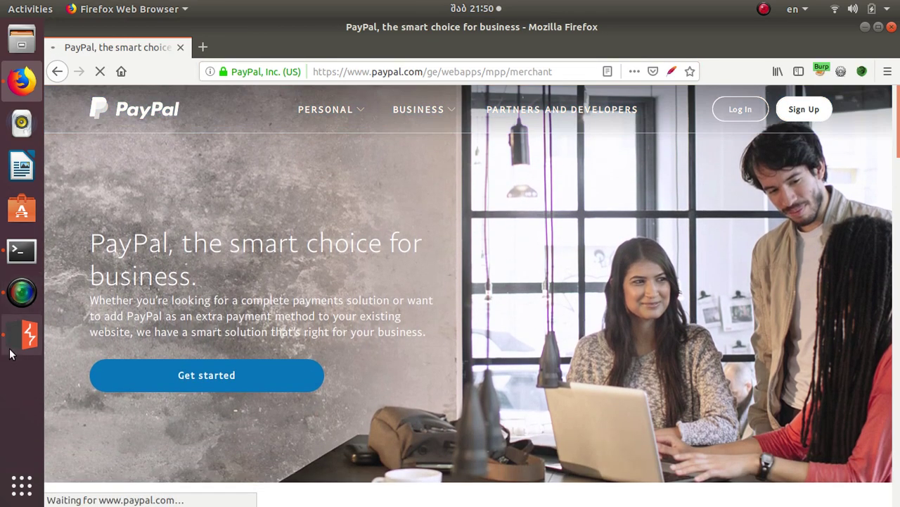
- Switch to Burp Suite, spider all PayPal hosts in the site map, and check the spider's status
left_click(21, 334)
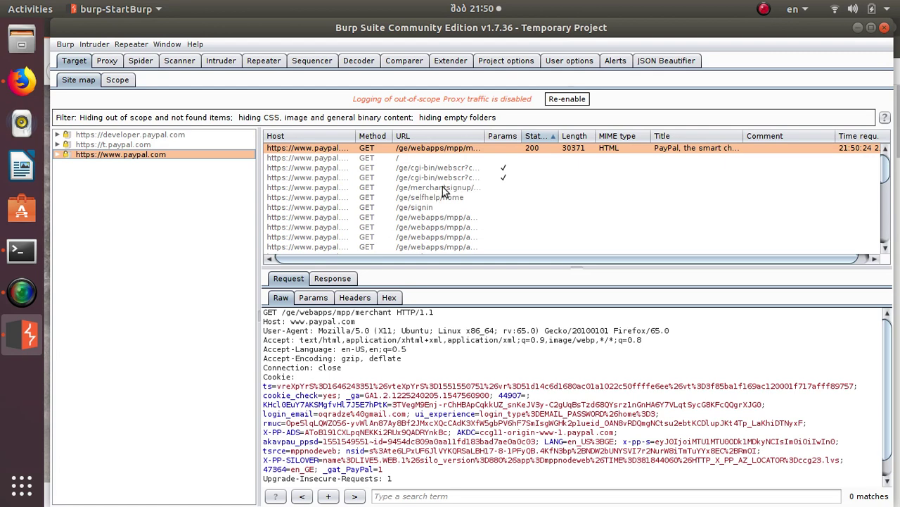
key("ctrl+a")
right_click(107, 149)
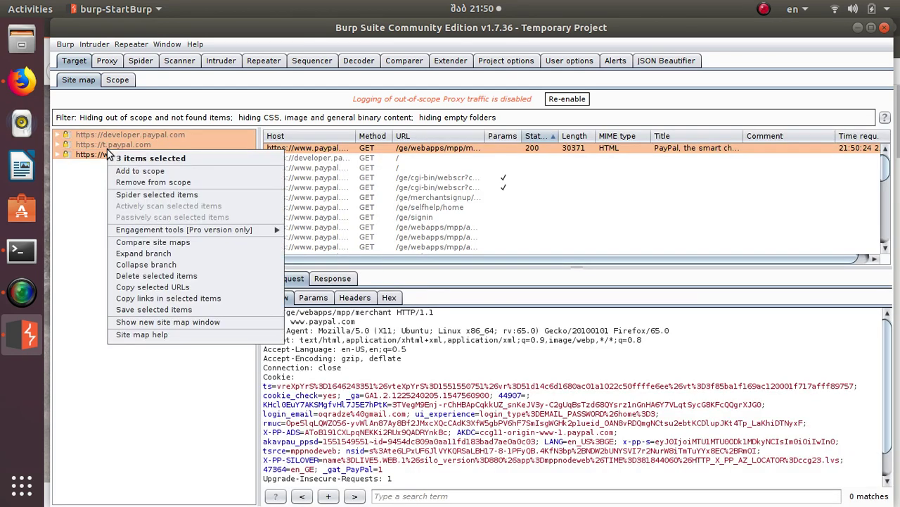
left_click(131, 194)
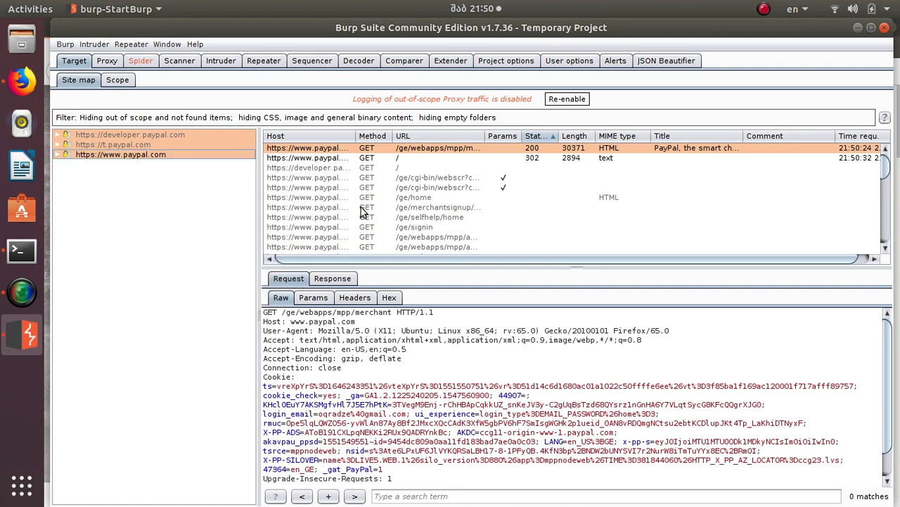
left_click(141, 60)
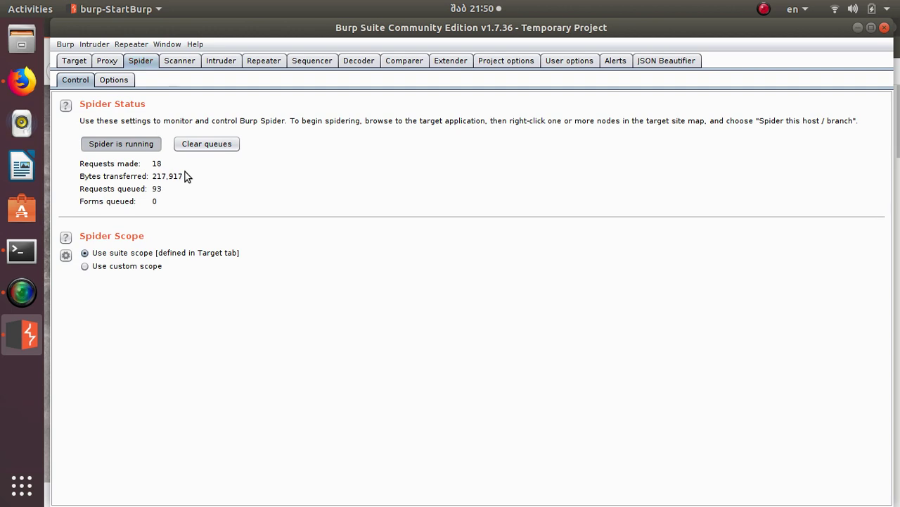
left_click(67, 65)
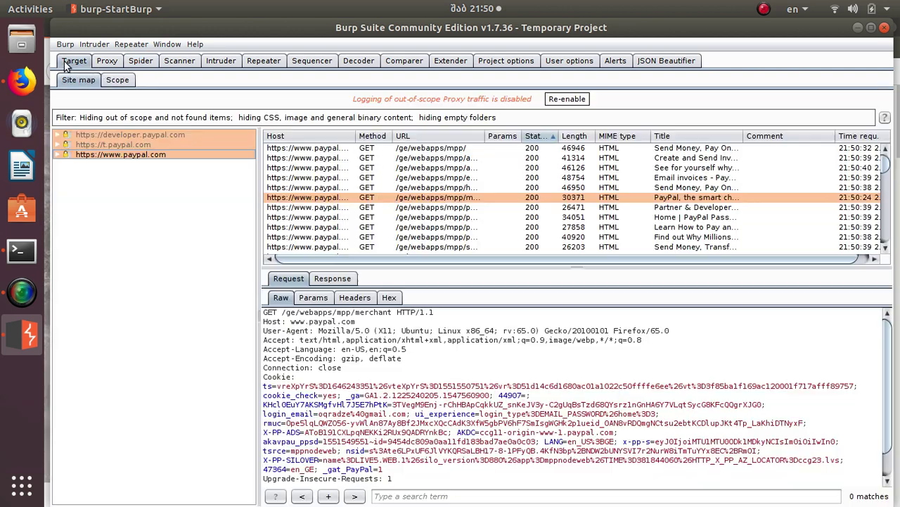
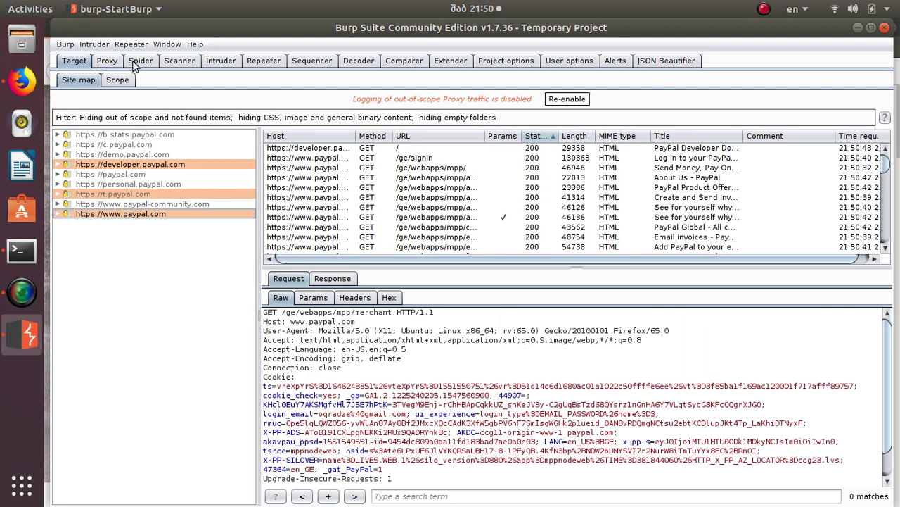
- Set the spider not to submit forms or login forms, and return to the site map
left_click(137, 62)
left_click(115, 81)
scroll(163, 275, "down", 5)
scroll(187, 363, "down", 3)
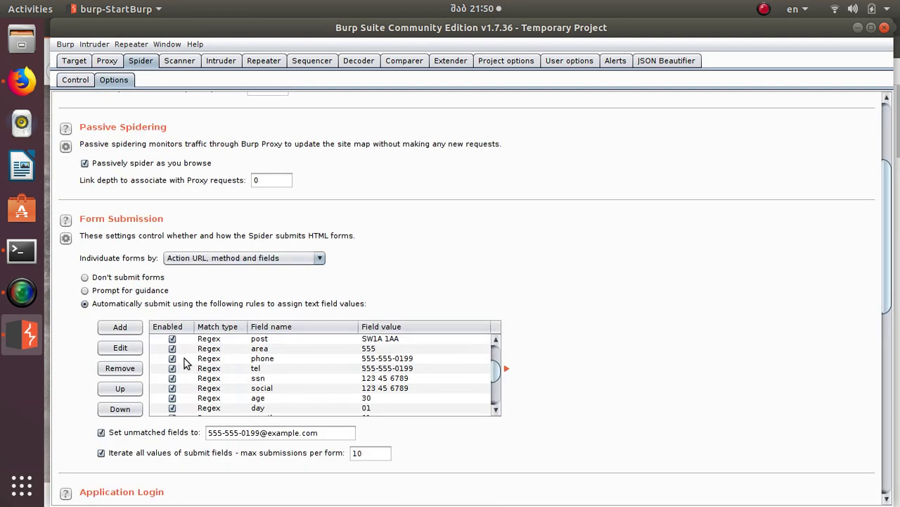
left_click(86, 277)
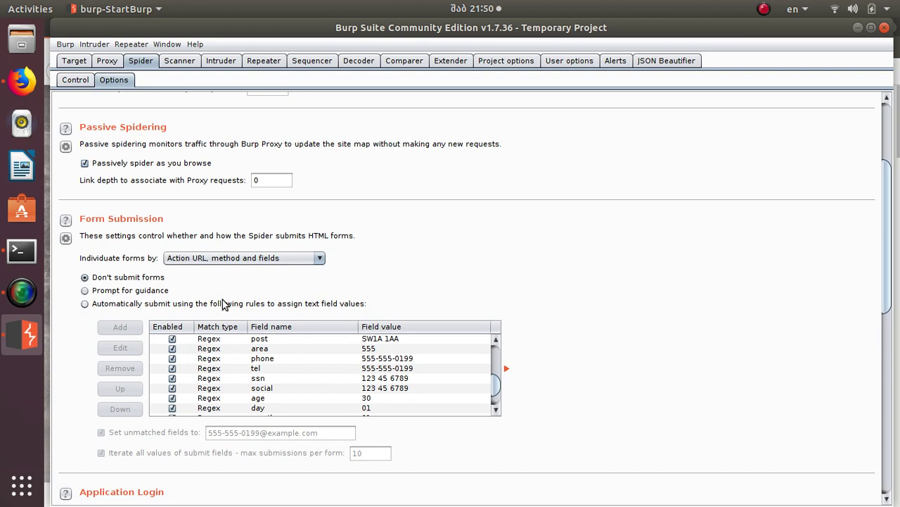
scroll(223, 304, "down", 8)
left_click(85, 280)
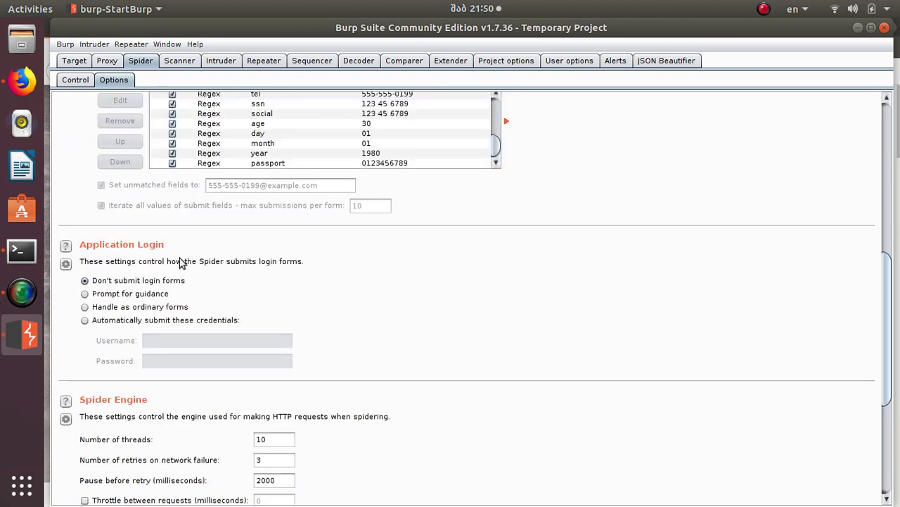
scroll(176, 254, "up", 3)
left_click(75, 80)
left_click(77, 63)
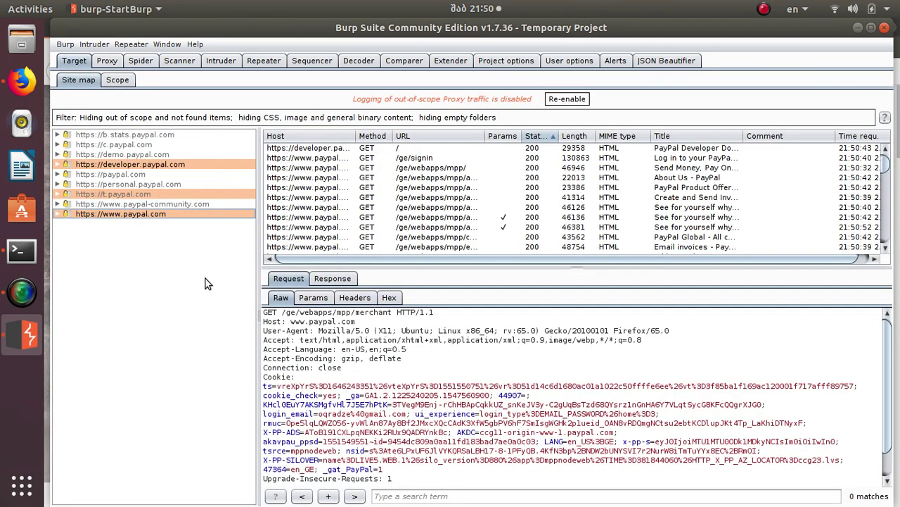
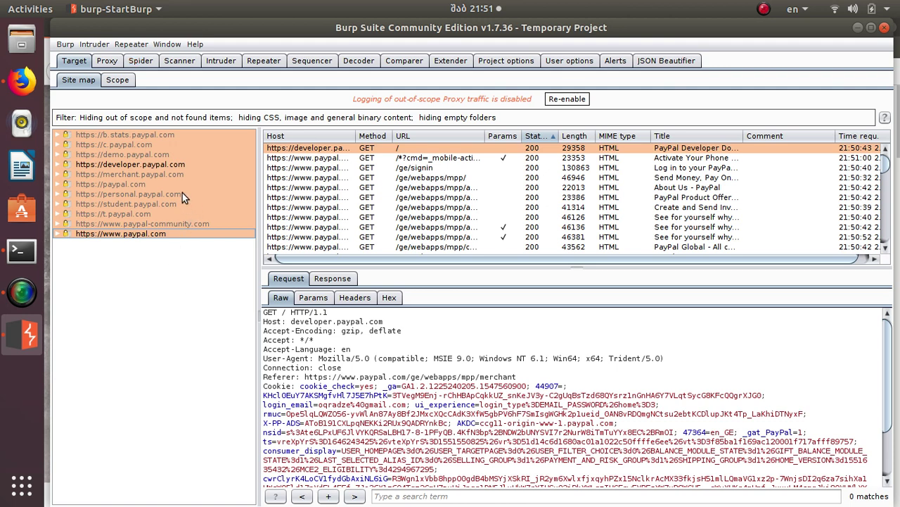
- Check the spider's progress, add msmaster.qa.paypal.com to the selected site map hosts, and spider them all
left_click(141, 61)
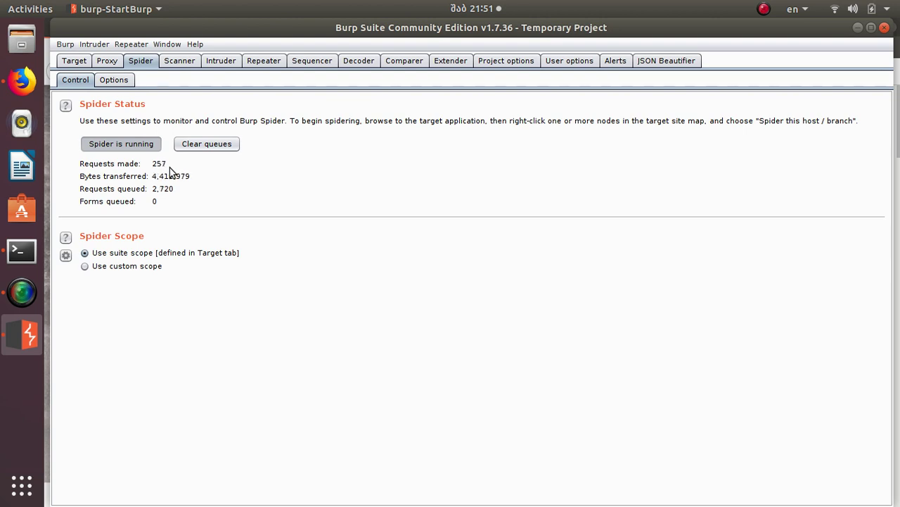
left_click(74, 60)
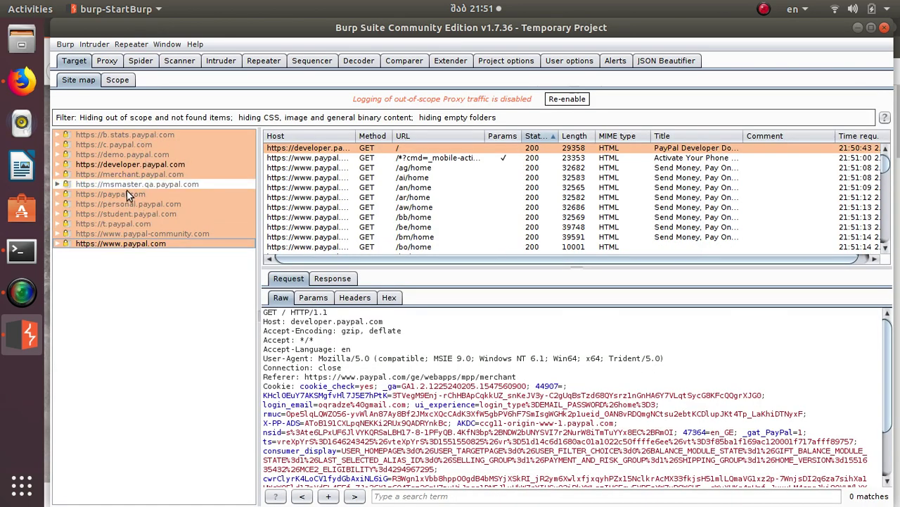
left_click(125, 187, "ctrl")
right_click(119, 180)
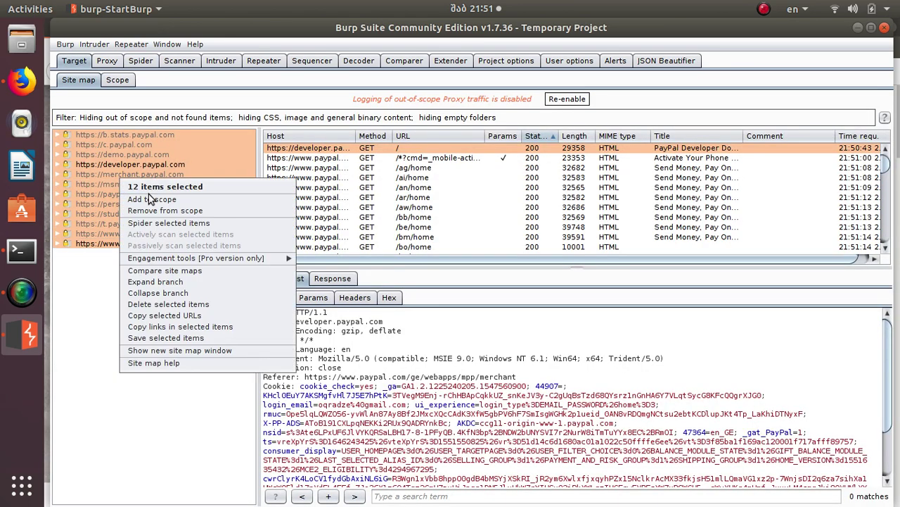
left_click(145, 223)
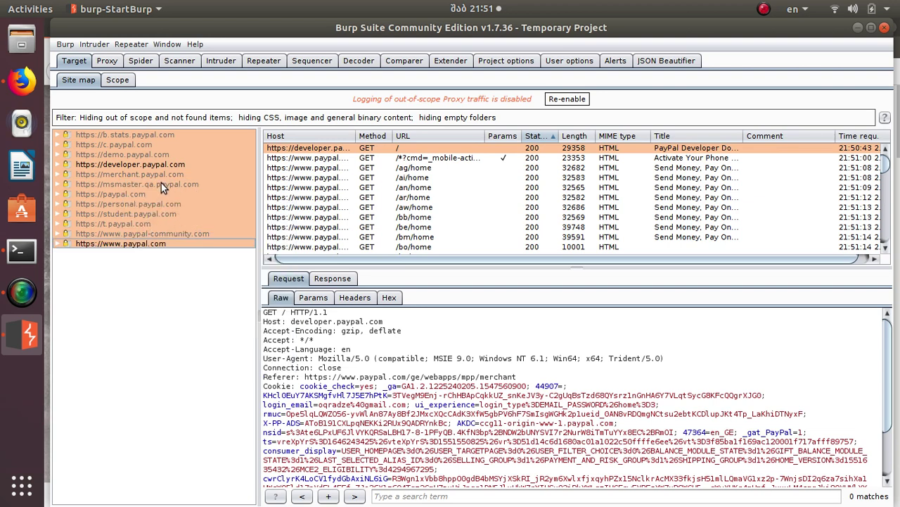
- Review the running spider's status, the proxy HTTP history, and the site map's discovered hosts
left_click(150, 62)
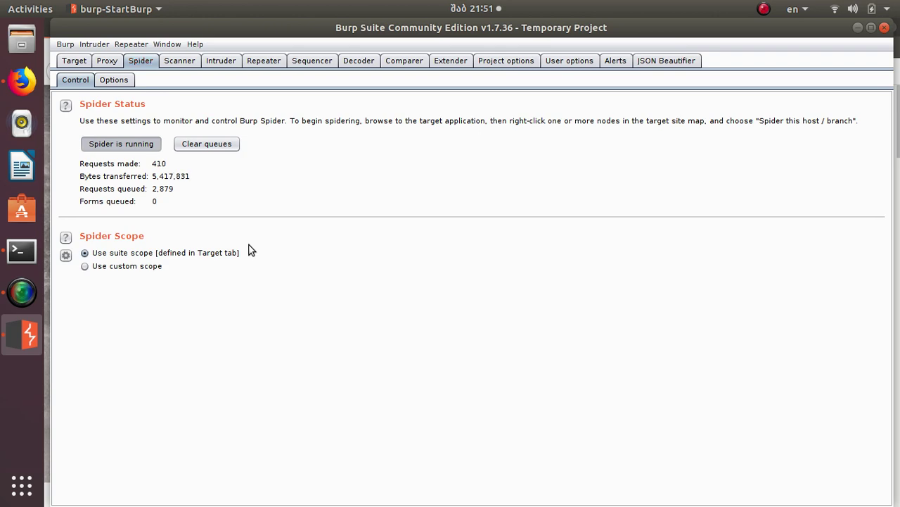
left_click(77, 63)
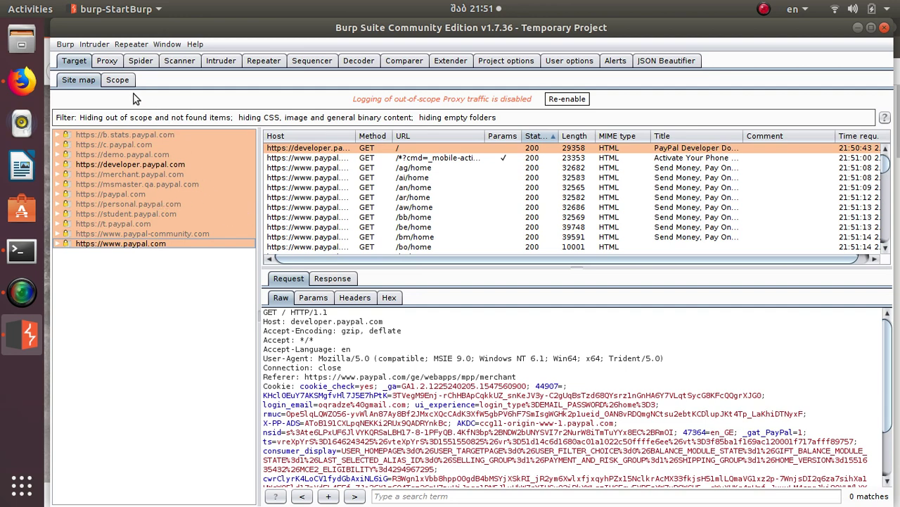
left_click(108, 63)
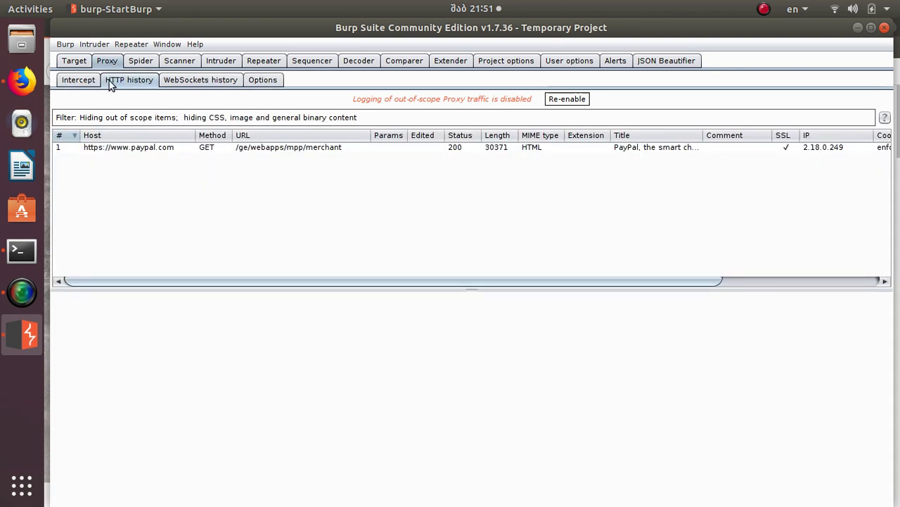
left_click(140, 62)
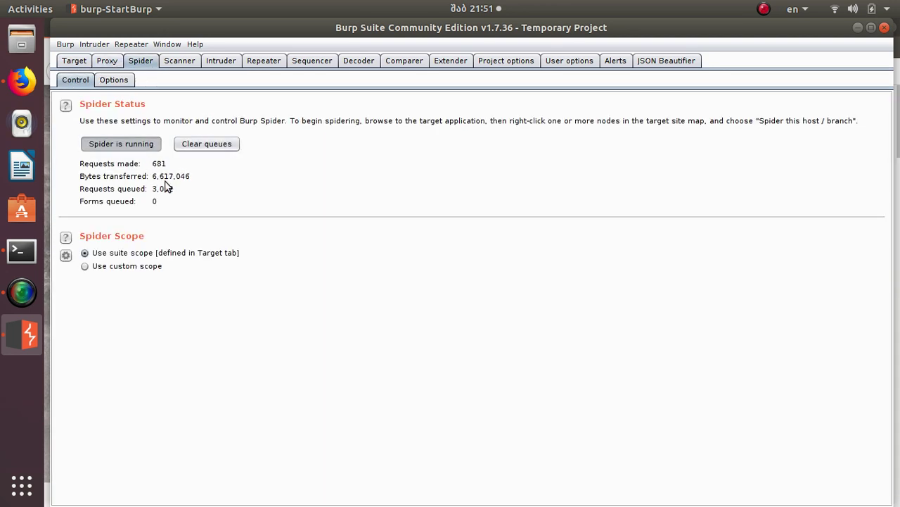
left_click(70, 61)
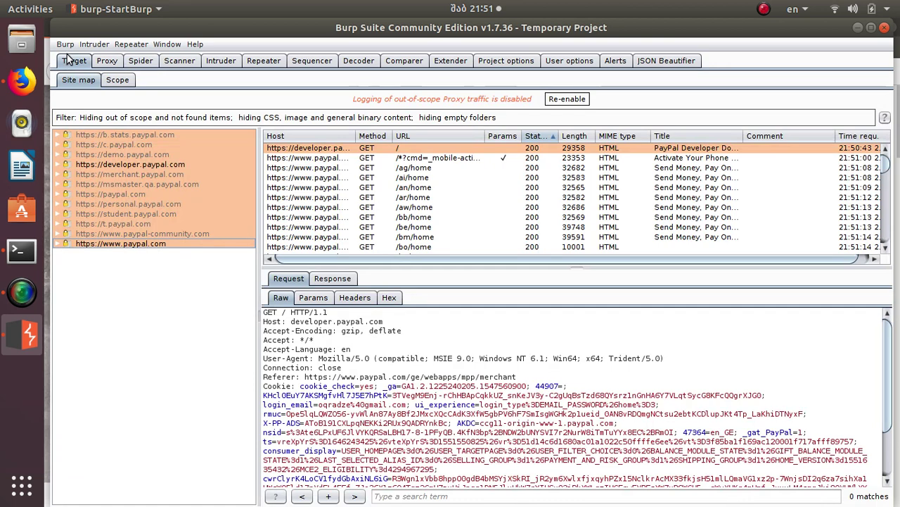
- Check the spider's status, the site map hosts, and the proxy's HTTP history and intercept views
left_click(138, 63)
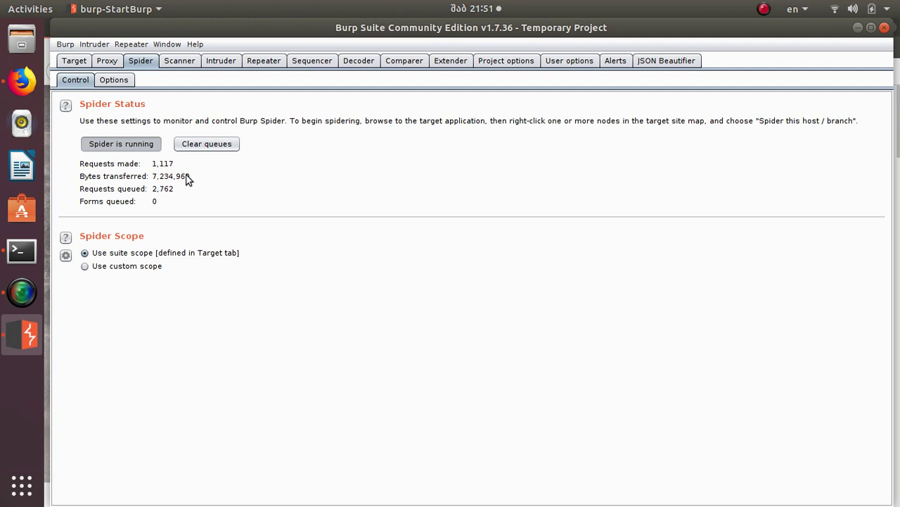
left_click(73, 62)
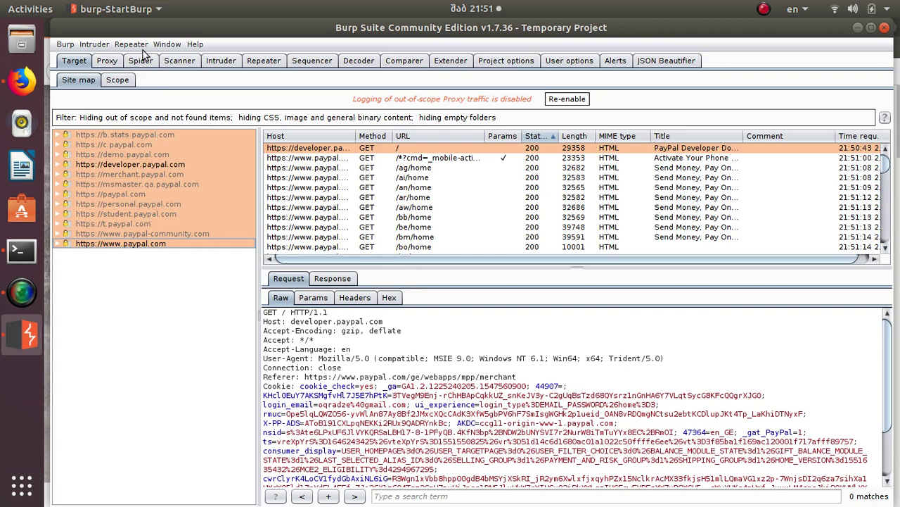
left_click(107, 62)
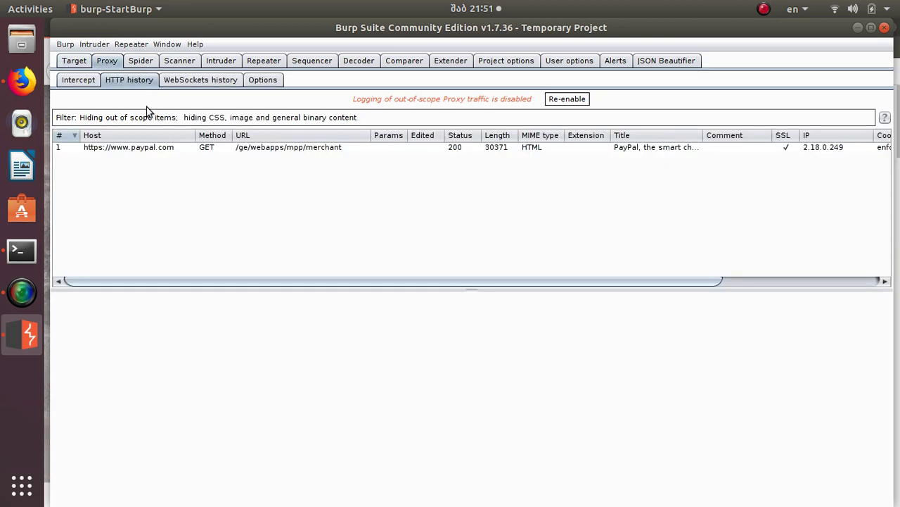
left_click(87, 82)
left_click(140, 62)
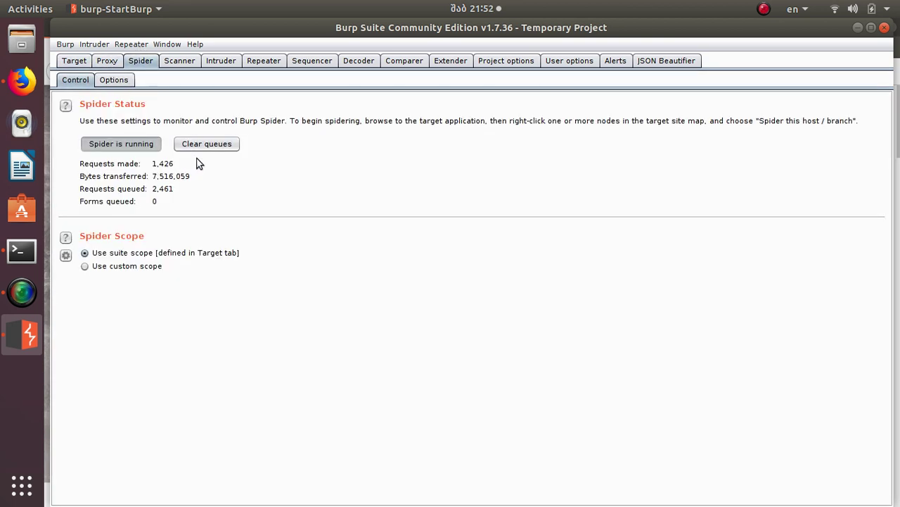
- Pause the spider, then add cms.paypal.com, dub.stats.paypal.com and c6.paypal.com to the selected site map hosts and spider them all
left_click(135, 145)
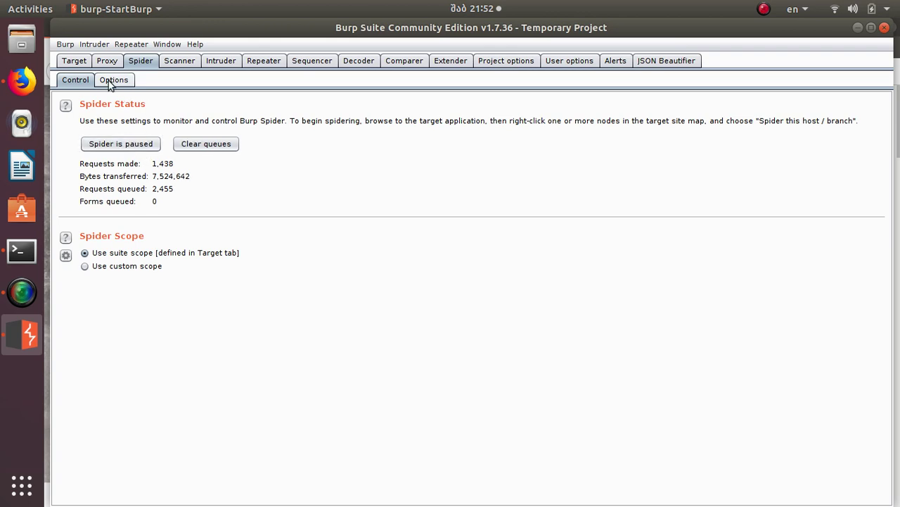
left_click(73, 61)
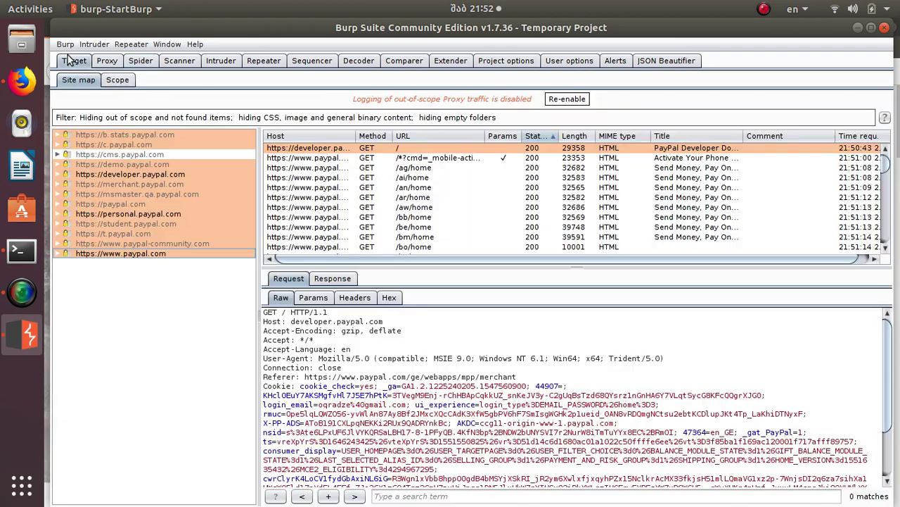
right_click(131, 166)
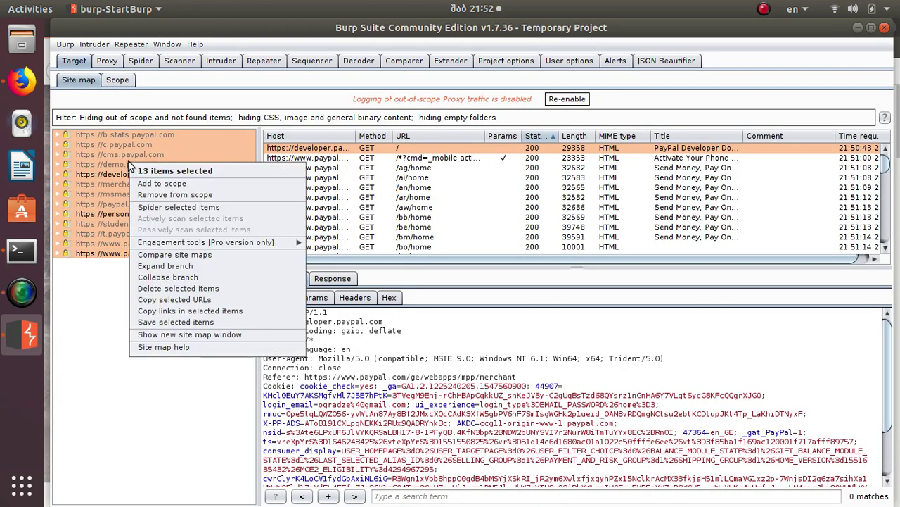
left_click(151, 207)
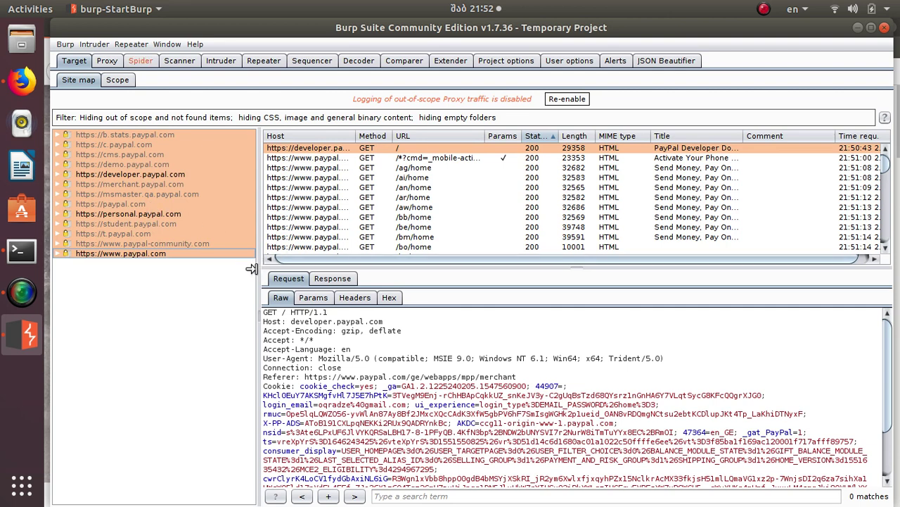
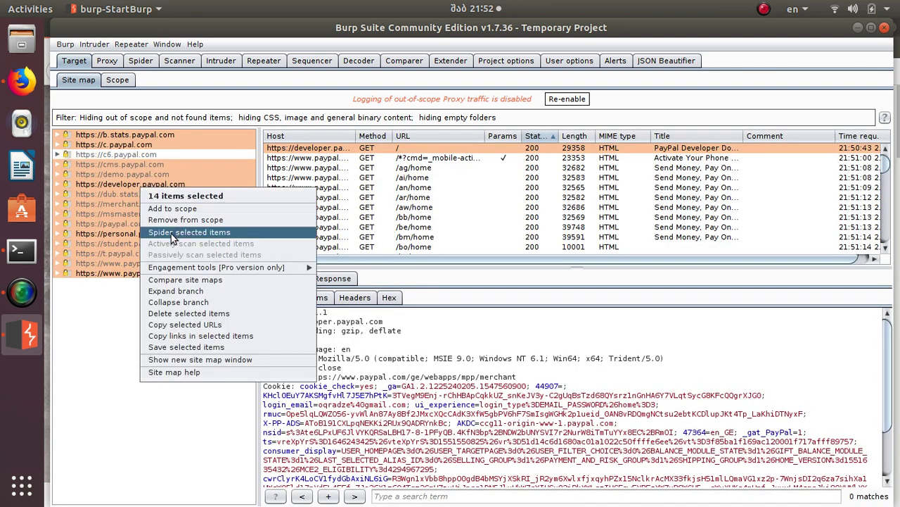
left_click(171, 233)
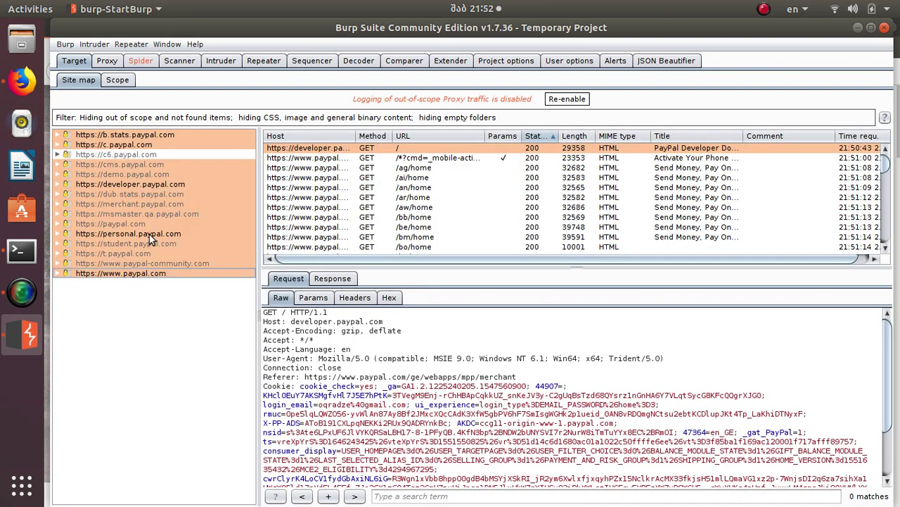
right_click(138, 187)
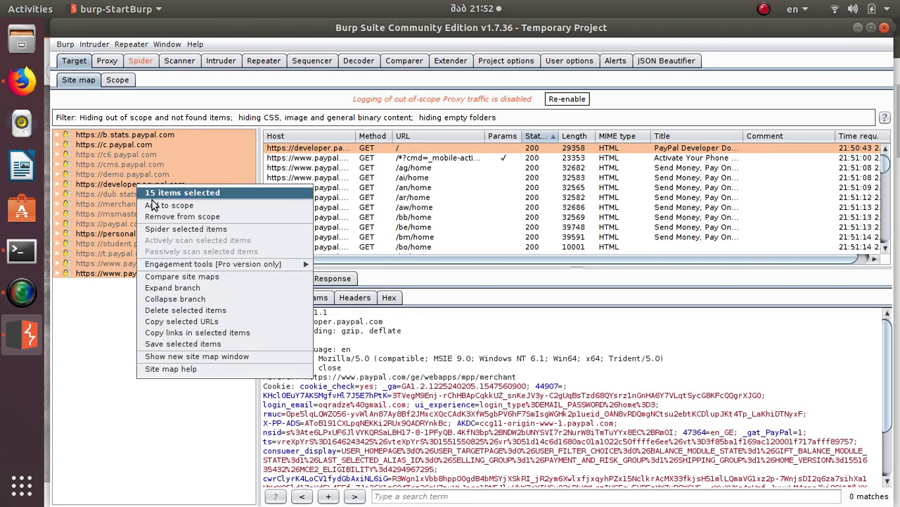
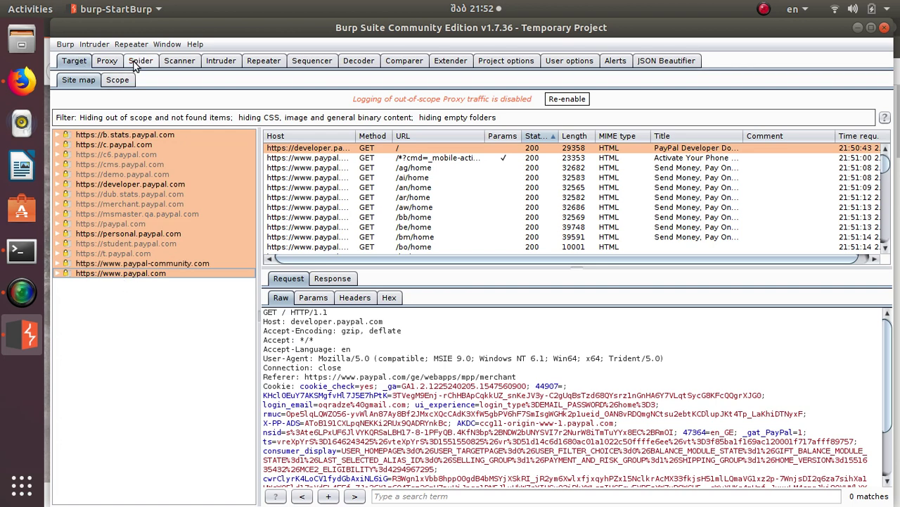
- Pause the running spider and return to the site map
left_click(140, 61)
left_click(102, 146)
left_click(65, 45)
left_click(290, 400)
left_click(73, 61)
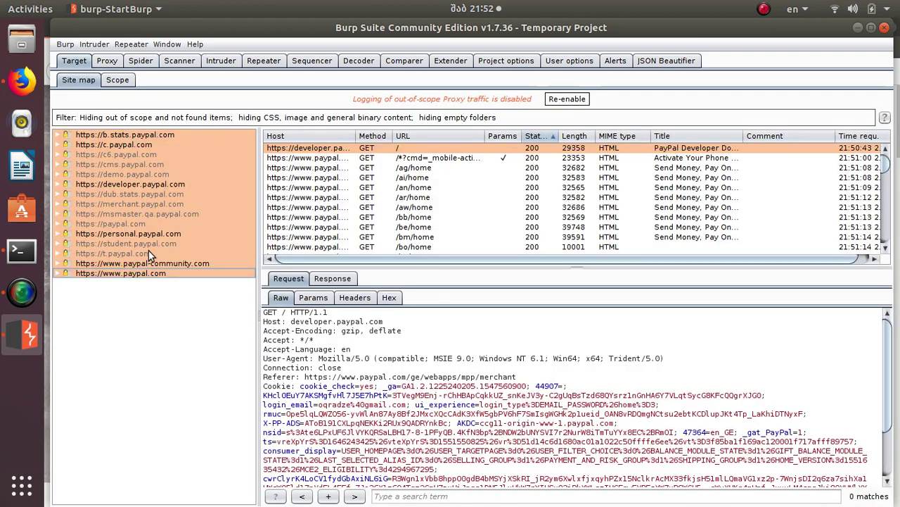
left_click(64, 44)
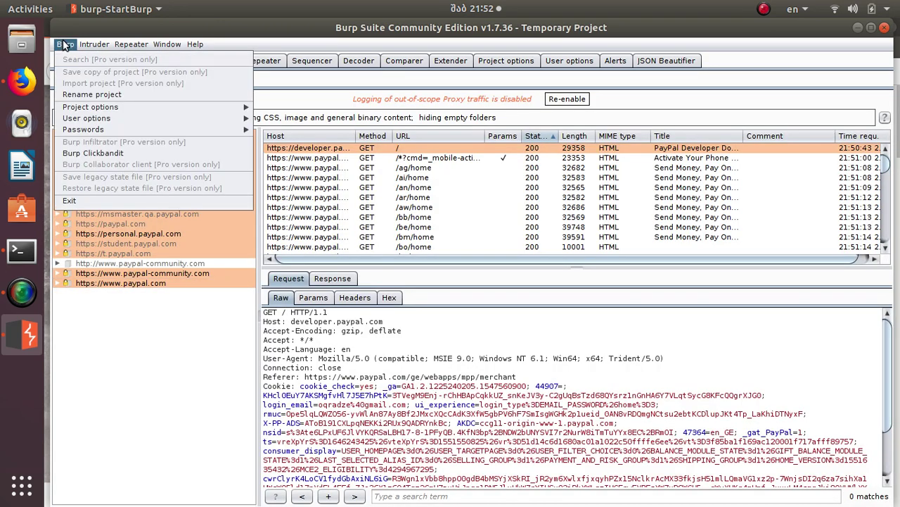
left_click(118, 338)
- Search the response from the b.stats.paypal.com host for \w+\.paypal.com as a regular expression
left_click(131, 263)
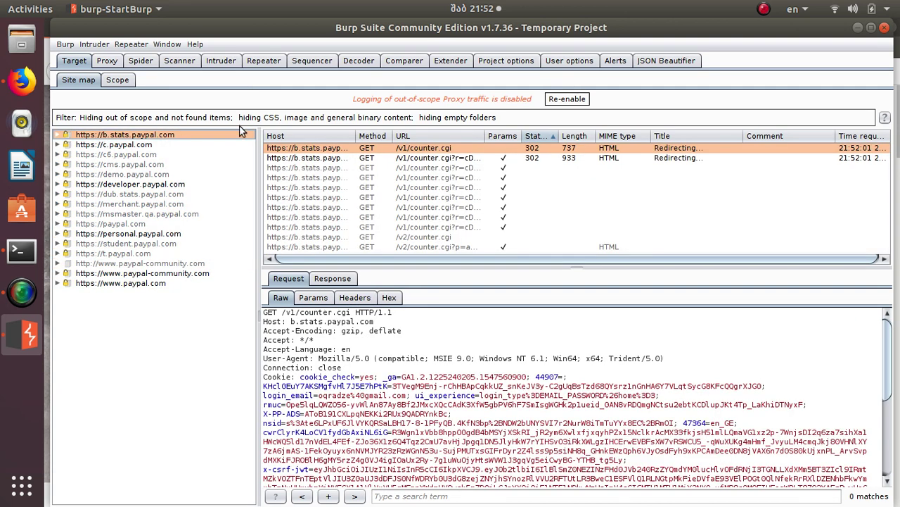
left_click(334, 278)
left_click(411, 496)
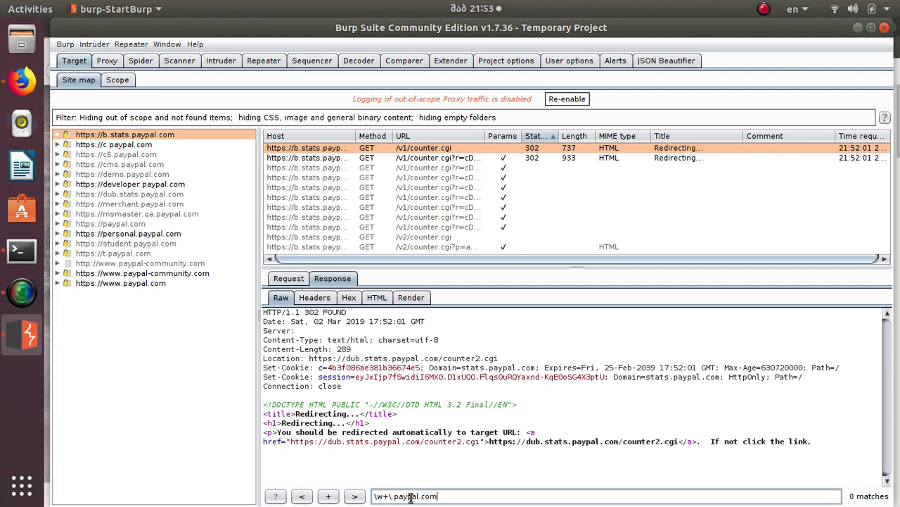
left_click(328, 496)
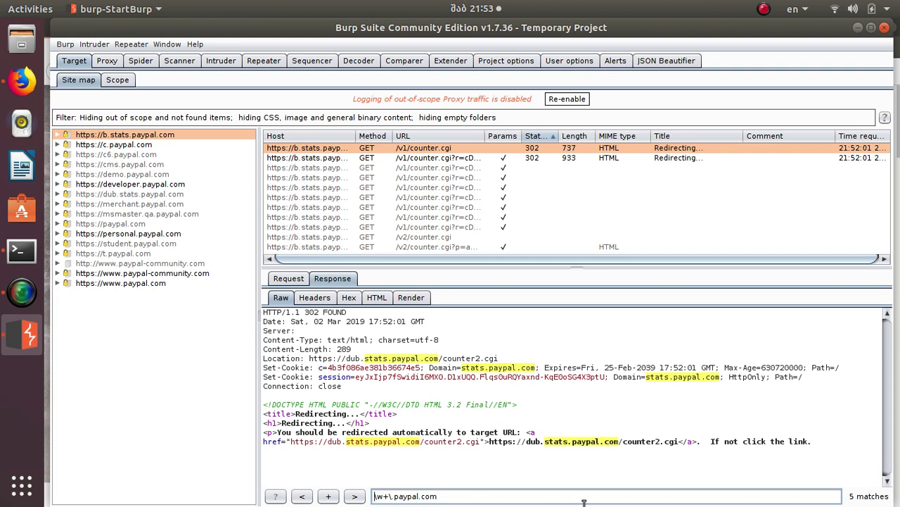
- Try prefixing the search pattern with the group (\.|-) and remove it
key("Home")
type("(.")
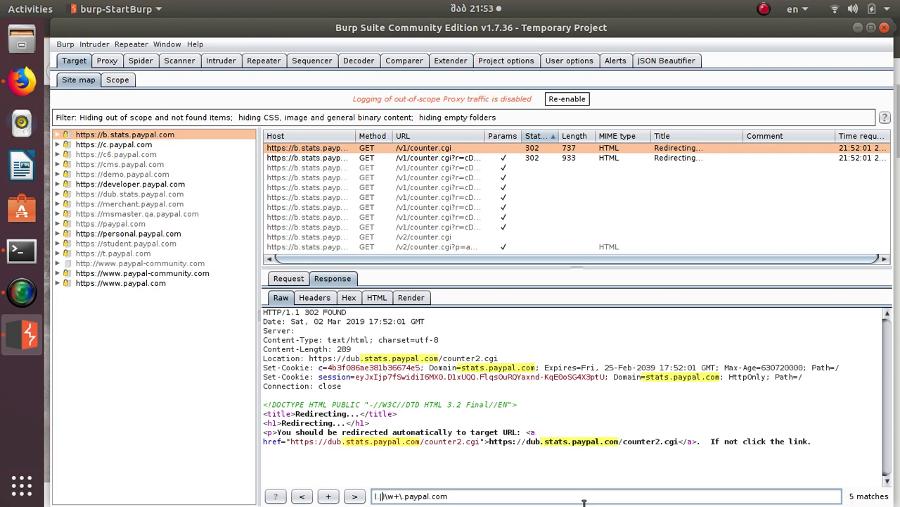
key("BackSpace")
type("\\")
type("-")
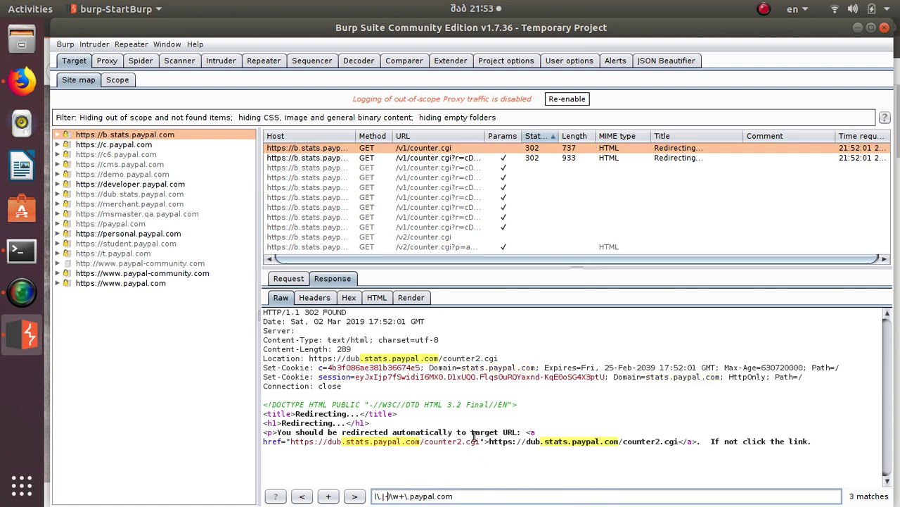
key("BackSpace")
key("BackSpace")
key("BackSpace")
key("BackSpace")
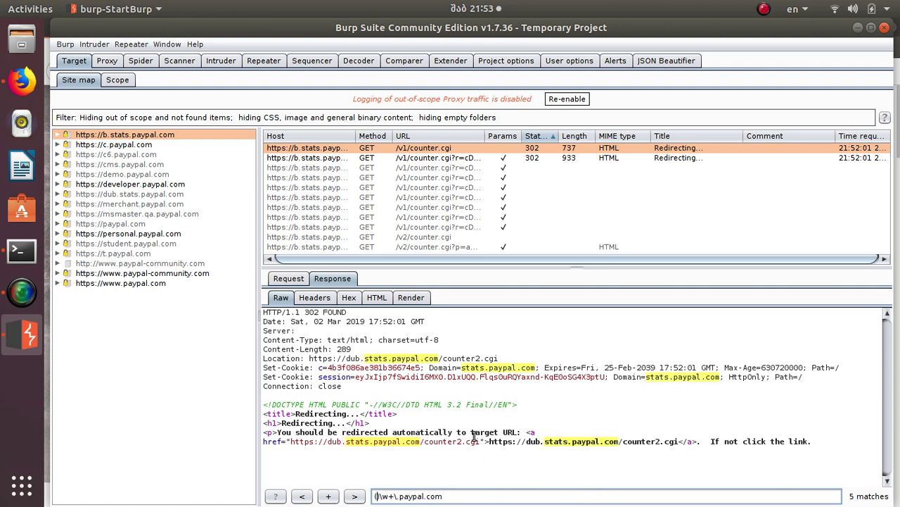
key("BackSpace")
key("Delete")
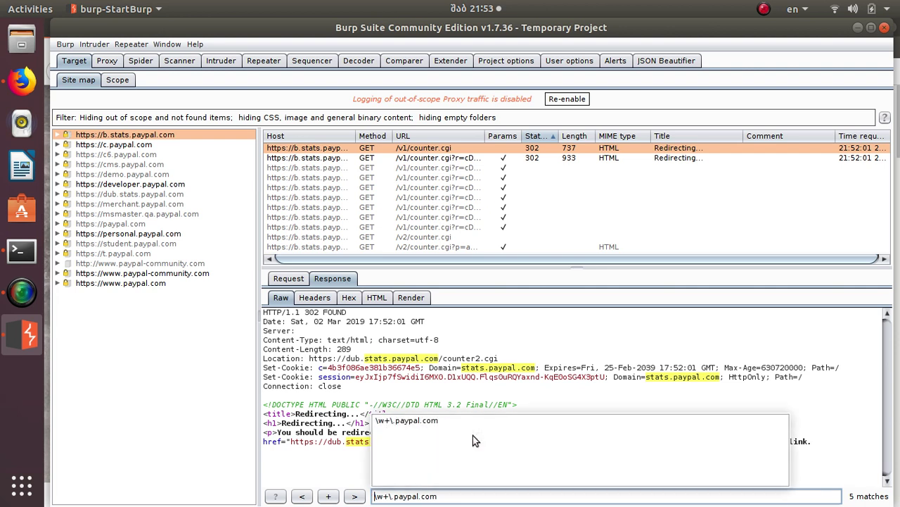
- Extend the response search pattern to \w+?.?\w+\.paypal.com
type(".?")
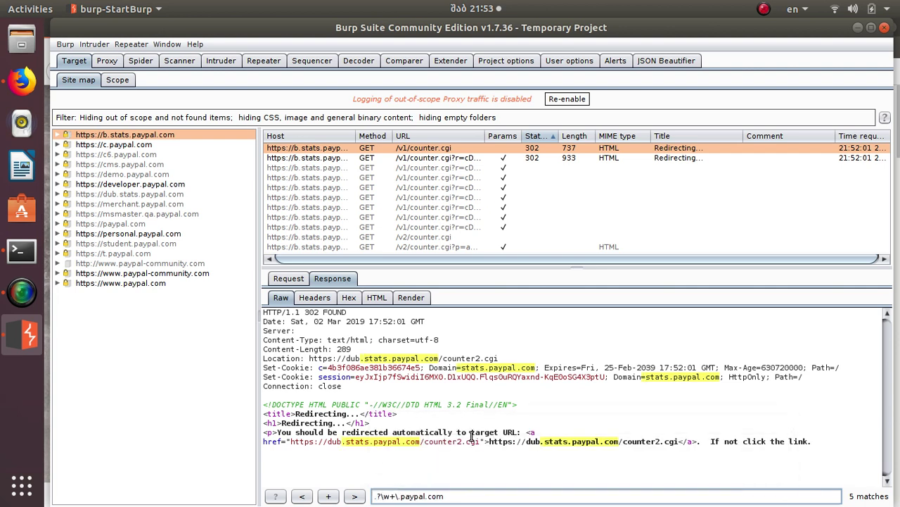
left_click(508, 462)
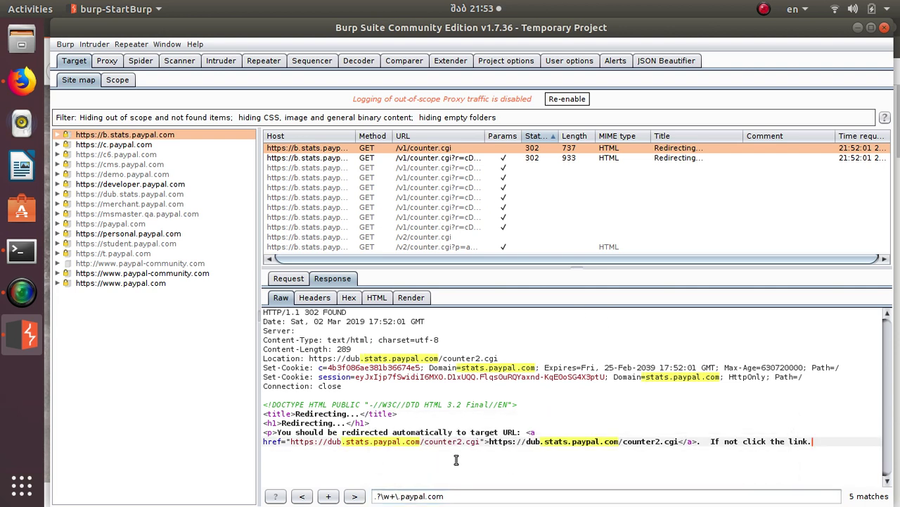
left_click(373, 496)
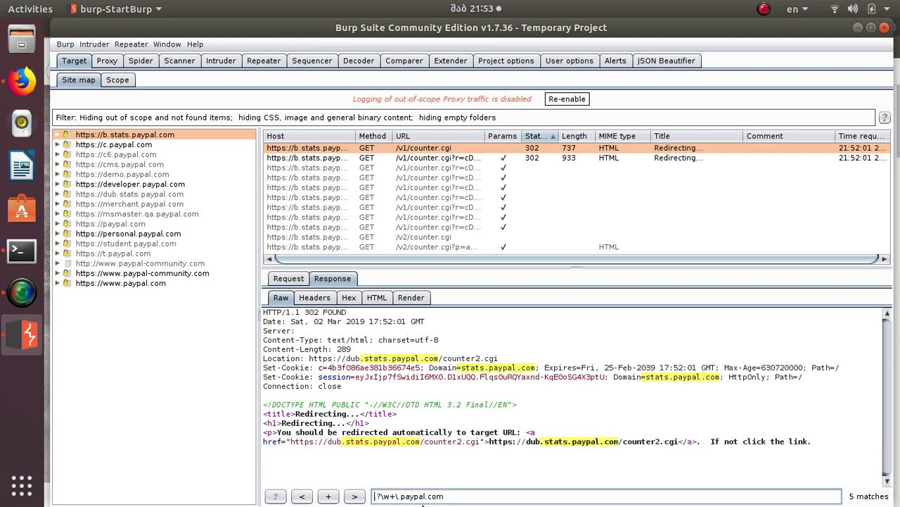
type("\\w+")
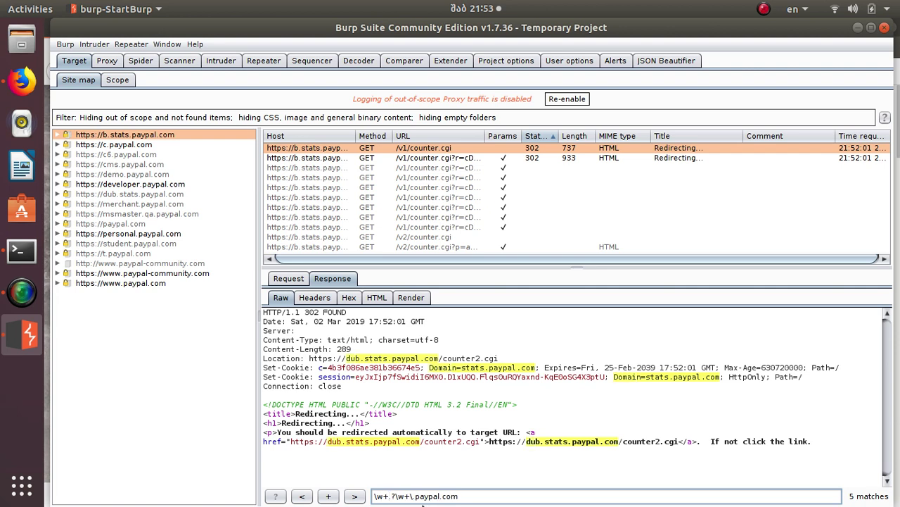
type("?")
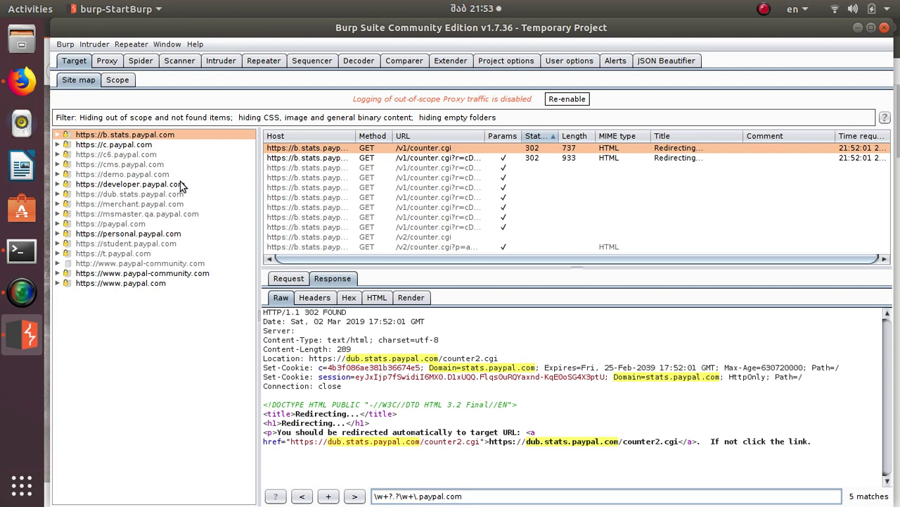
- Show the response of the second /v1/counter.cgi request and change the search pattern to \w+?\.?\w+\.paypal.com
left_click(378, 159)
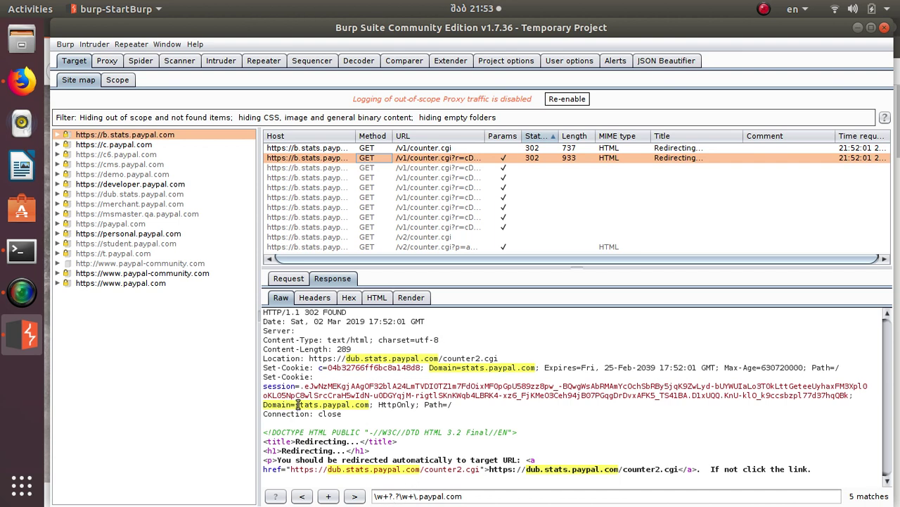
left_click(395, 496)
type("\\")
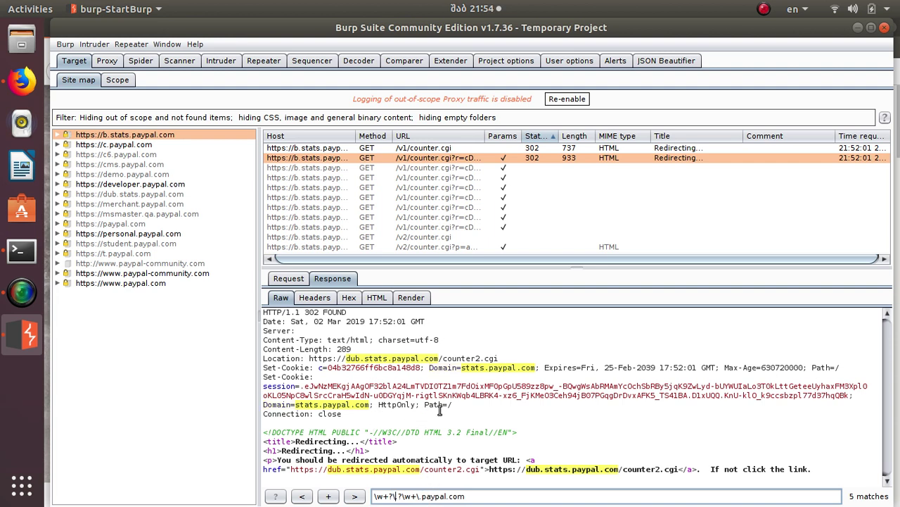
left_click(458, 420)
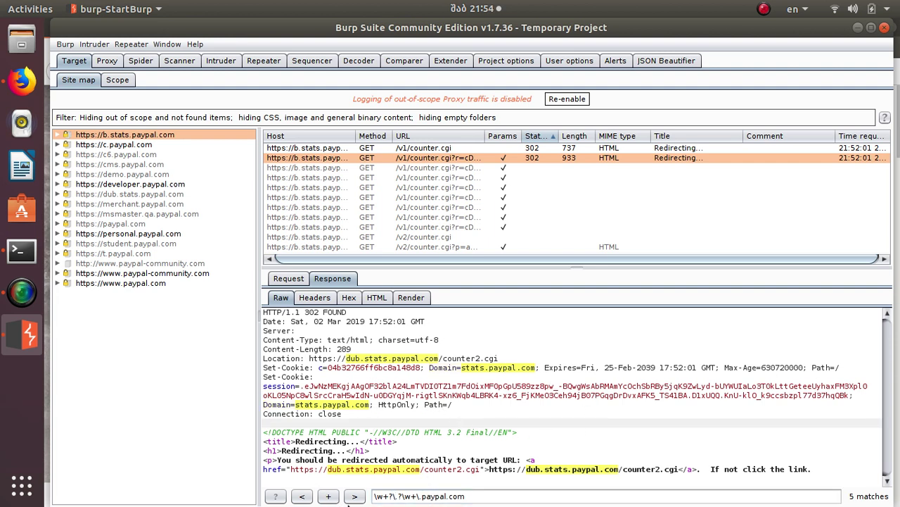
- Go through the pattern's matches in the second /v1/counter.cgi response
left_click(356, 496)
left_click(356, 496)
left_click(356, 496)
left_click(356, 496)
left_click(356, 496)
left_click(356, 496)
left_click(356, 496)
left_click(356, 496)
left_click(356, 496)
left_click(356, 496)
left_click(356, 496)
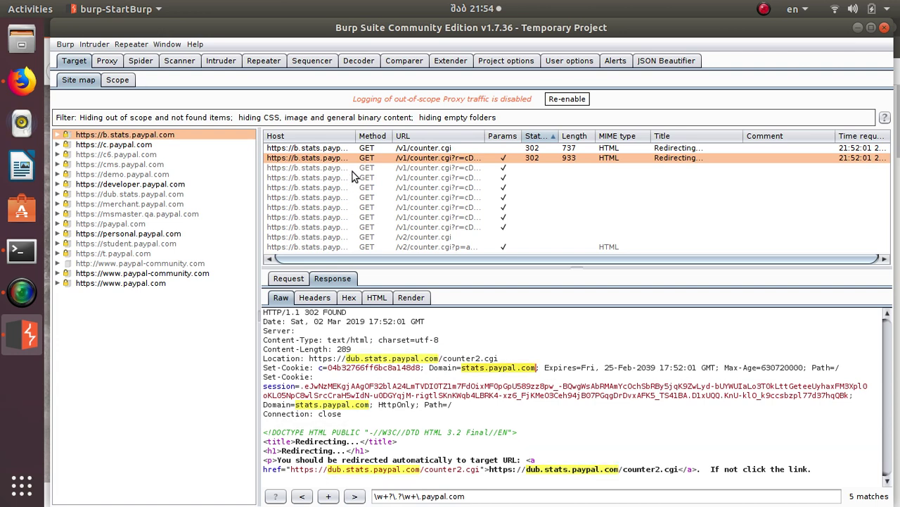
- Show the first /v1/counter.cgi response and go through the pattern's matches in it
left_click(402, 148)
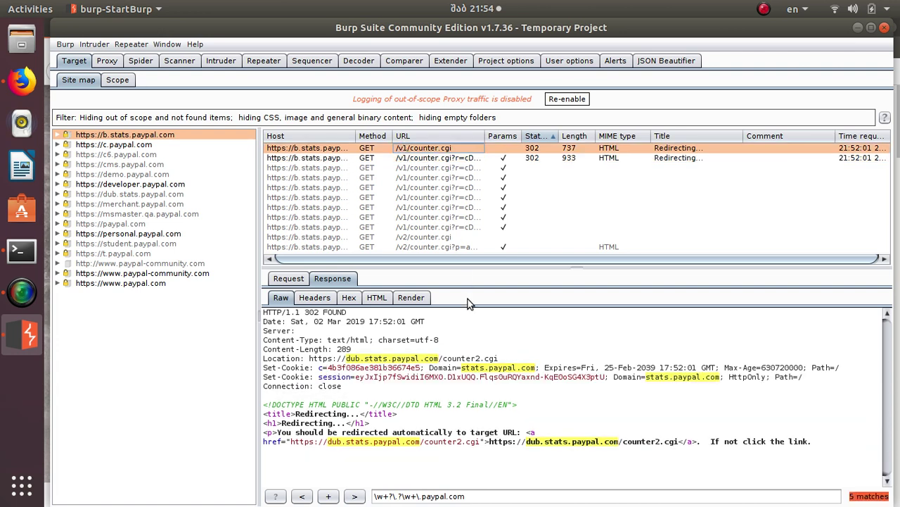
left_click(356, 496)
left_click(356, 496)
left_click(356, 496)
left_click(356, 495)
left_click(356, 496)
left_click(356, 496)
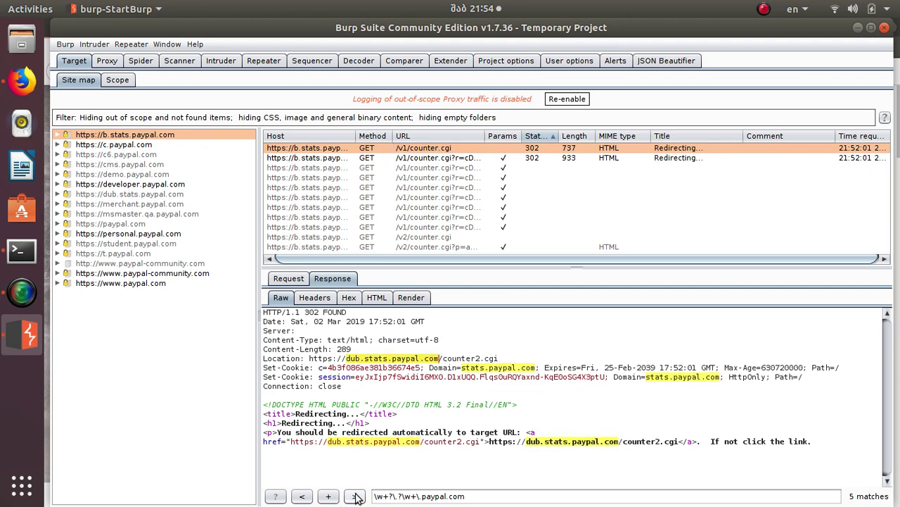
- Return to the second /v1/counter.cgi response, advance through its matches, and check the search options
left_click(413, 159)
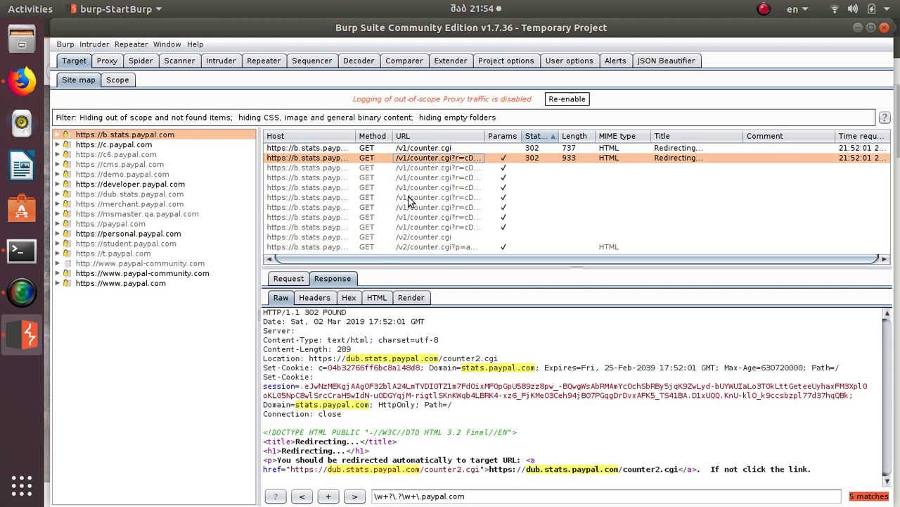
left_click(354, 496)
left_click(355, 496)
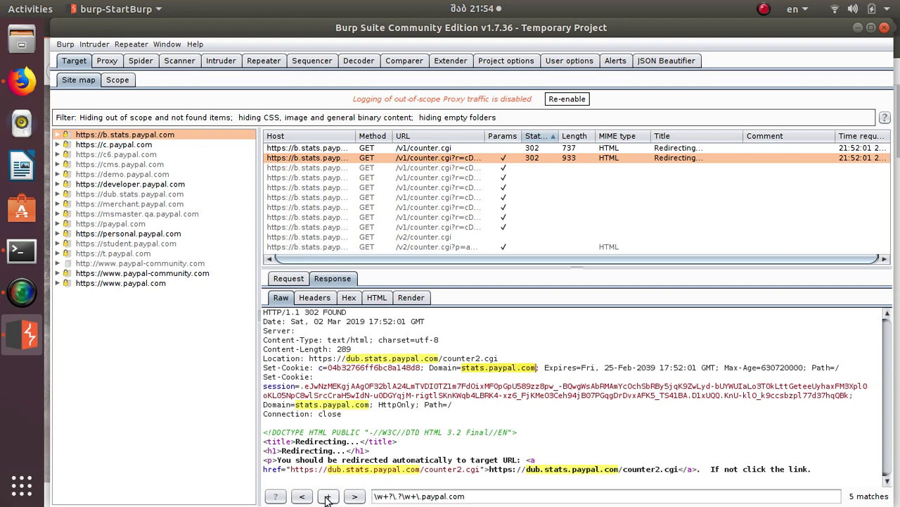
left_click(328, 496)
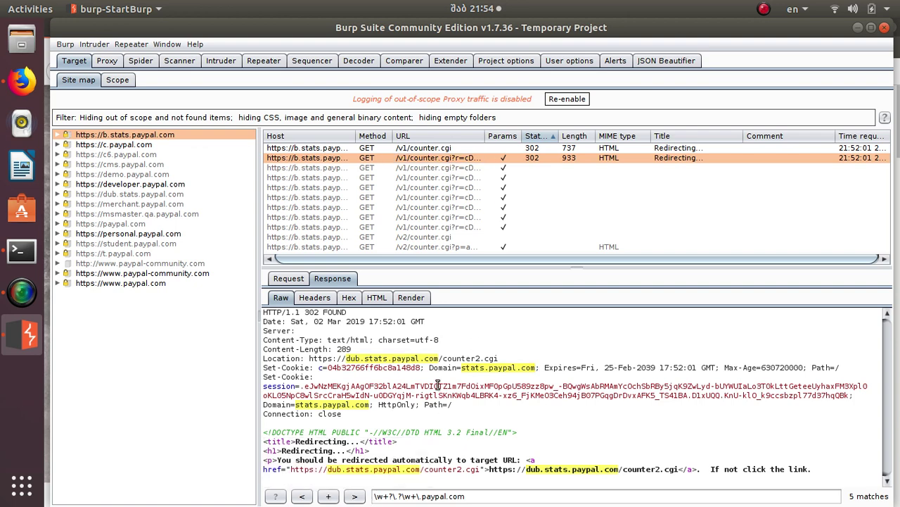
- Show the third /v1/counter.cgi item of b.stats.paypal.com and view its request
left_click(417, 167)
left_click(303, 281)
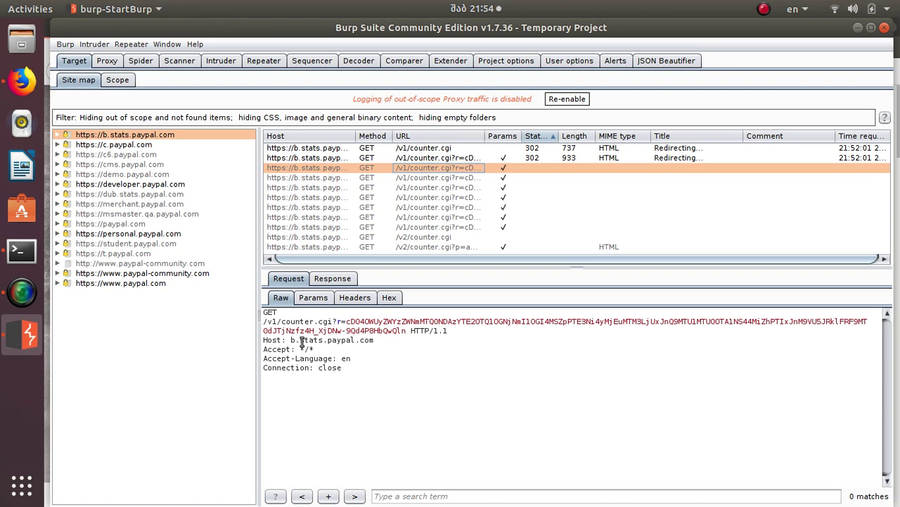
left_click(399, 497)
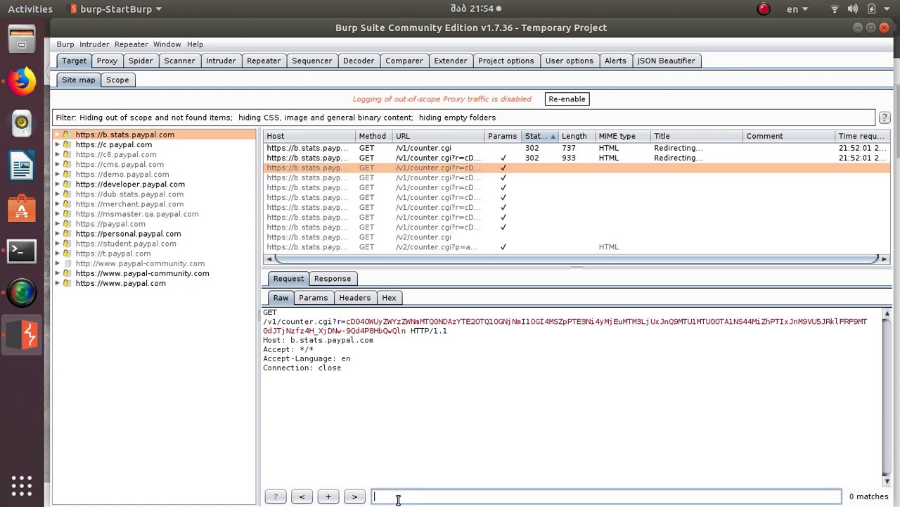
key("ctrl+v")
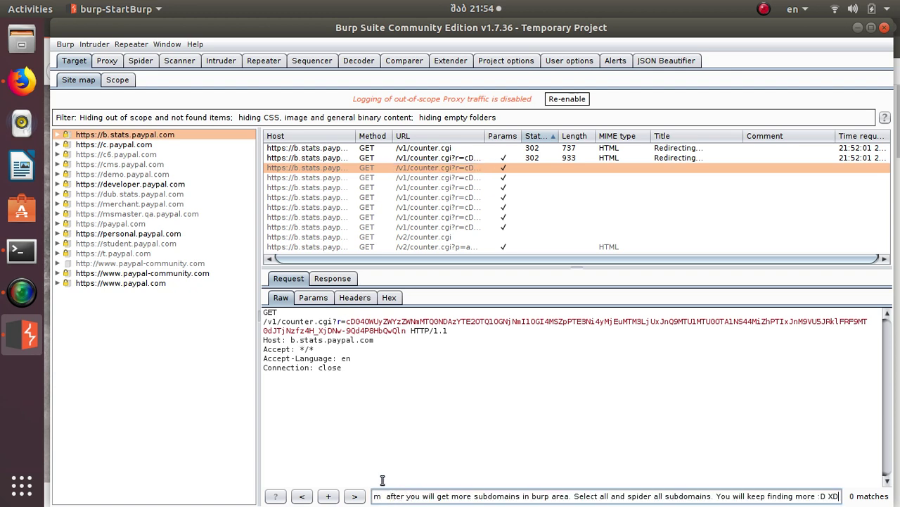
key("ctrl+a")
key("BackSpace")
- Copy the pattern \w+?\.?\w+\.paypal.com from the response search and use it as the search term for the third item's request
left_click(332, 278)
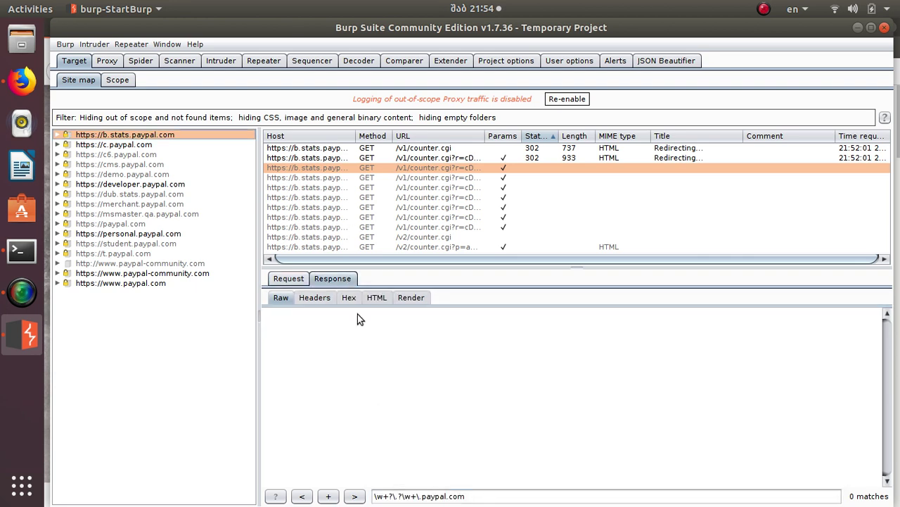
left_click(373, 493)
key("ctrl+a")
key("ctrl+c")
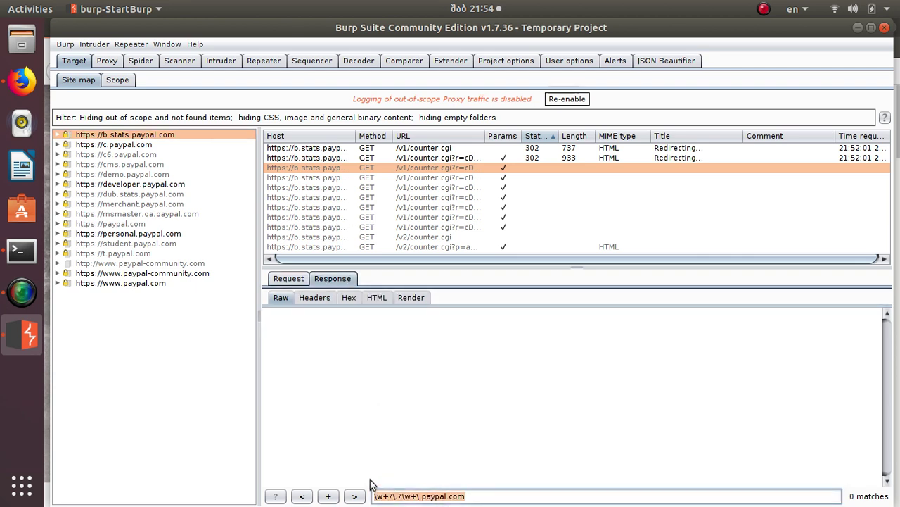
left_click(290, 278)
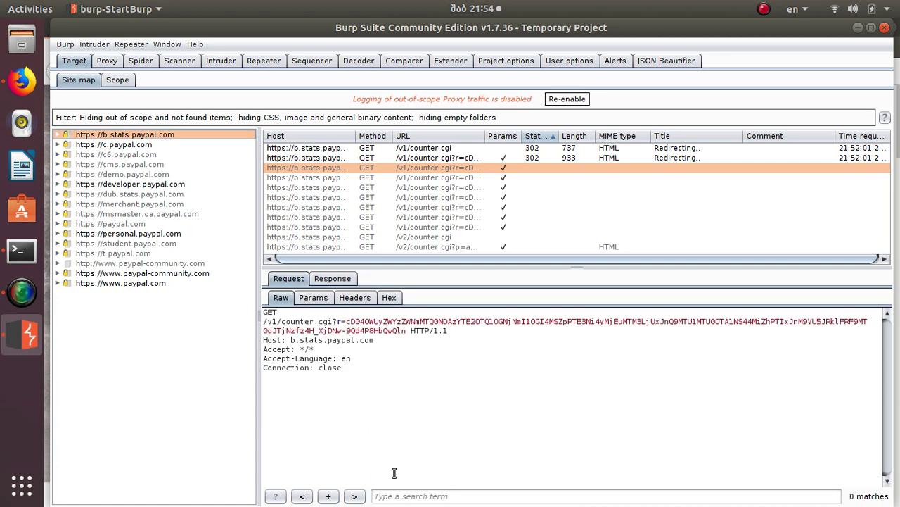
left_click(412, 497)
key("ctrl+v")
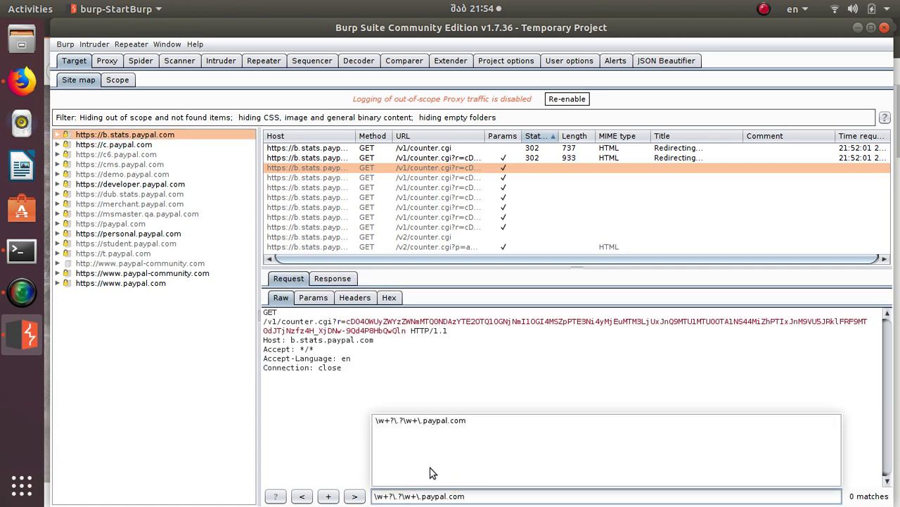
left_click(397, 421)
- Enable Regex and Auto-scroll to match when text changes for the request search
left_click(328, 496)
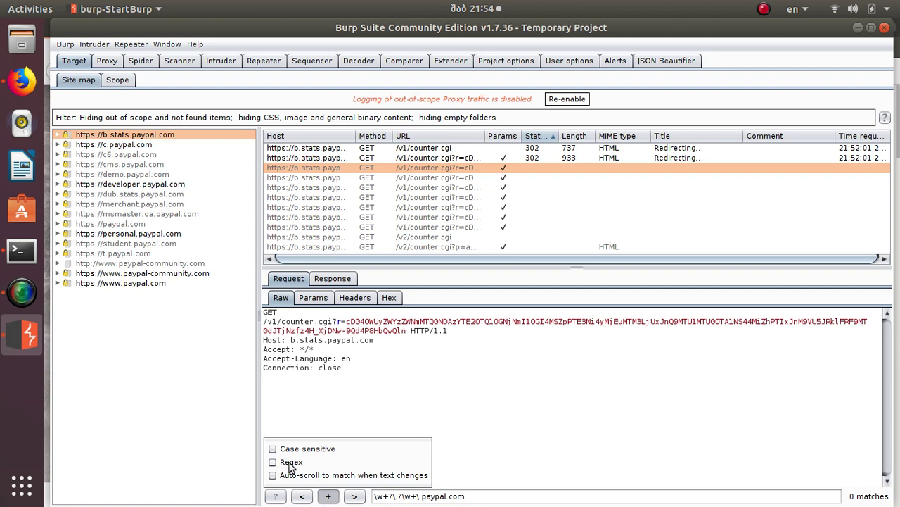
left_click(289, 473)
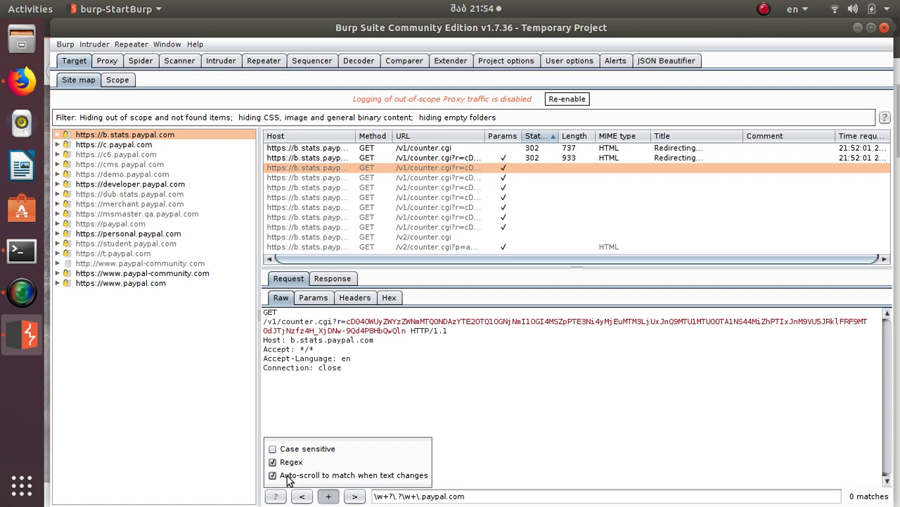
left_click(470, 401)
left_click(294, 346)
left_click(441, 380)
- Go through the remaining b.stats.paypal.com requests down to the /v2/counter.cgi?p= item, checking the pattern's matches
left_click(339, 177)
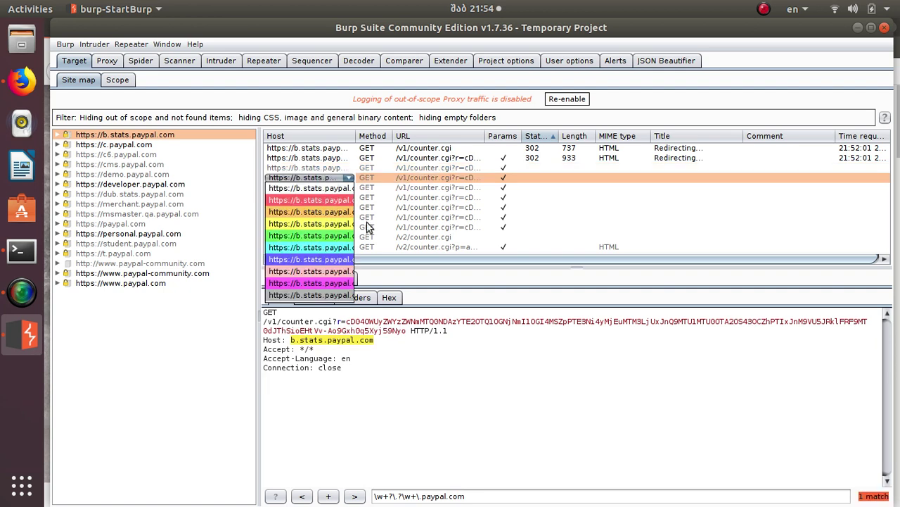
key("Escape")
left_click(406, 187)
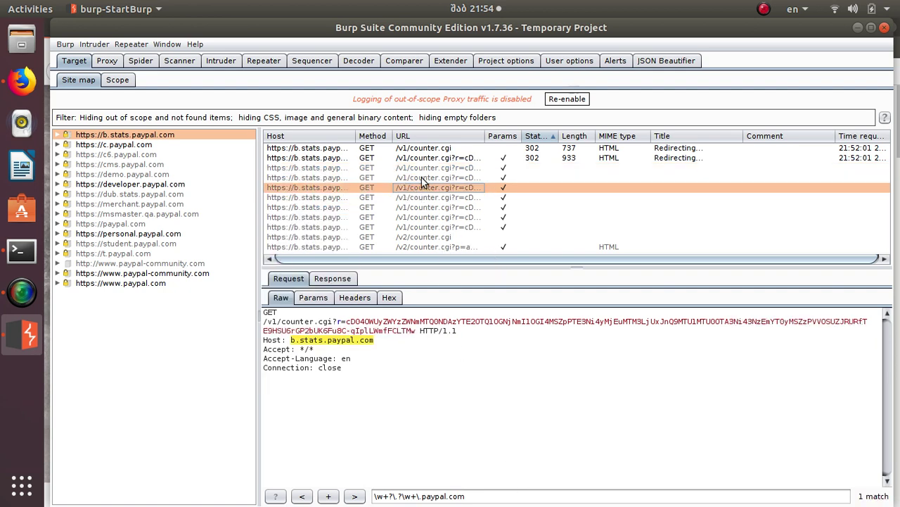
key("Down")
key("Down")
key("Down")
key("Down")
key("Down")
key("Down")
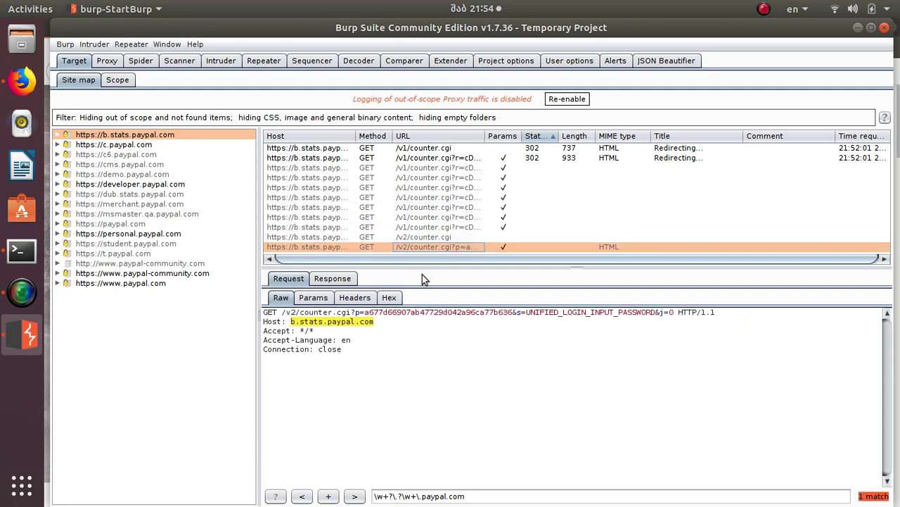
- Show the response of c.paypal.com's first script item and go through the pattern's matches in it
left_click(131, 148)
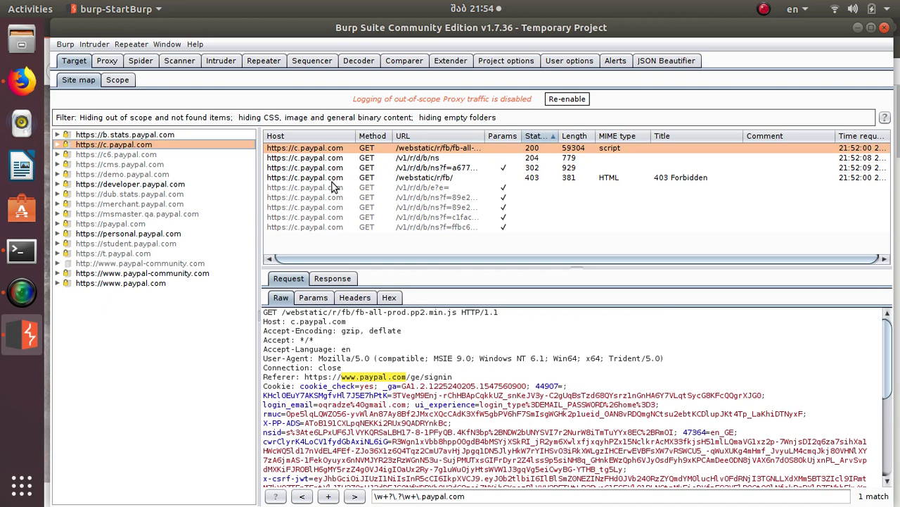
left_click(332, 279)
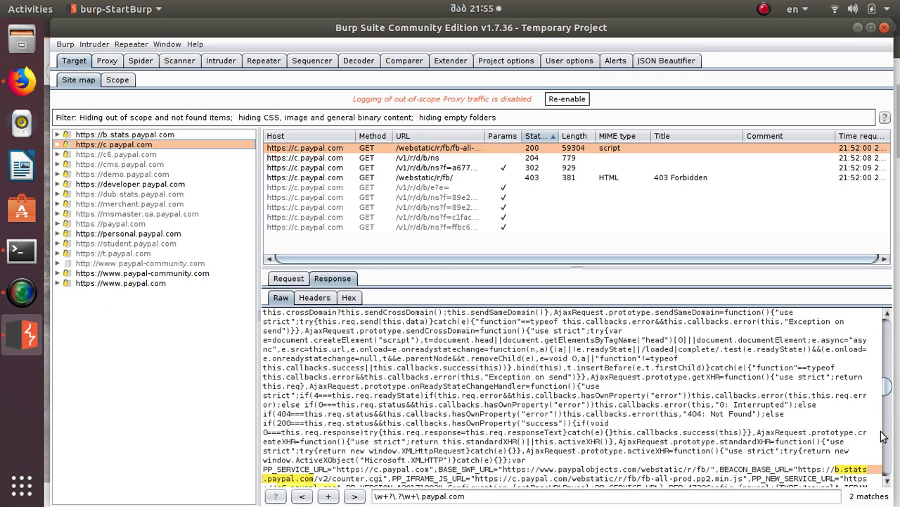
left_click(354, 496)
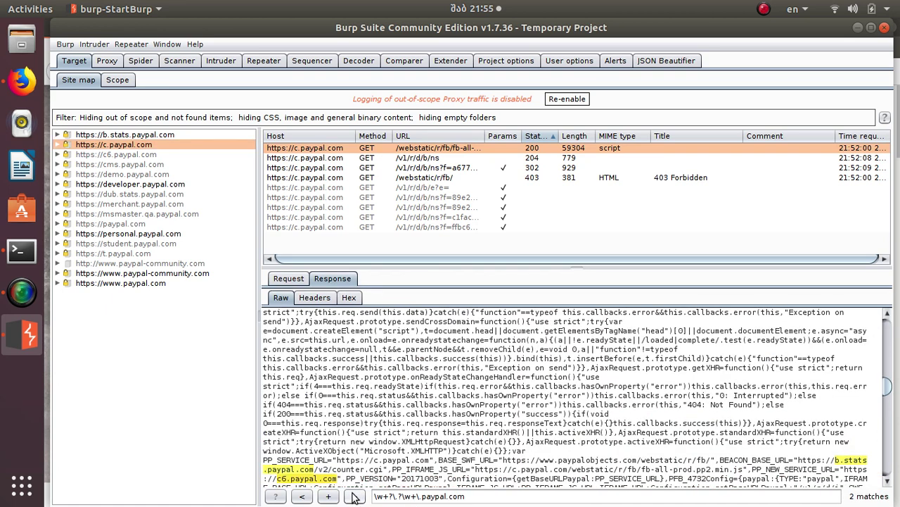
left_click(354, 496)
left_click(354, 496)
left_click(354, 496)
left_click(353, 496)
- Examine the response and the full request of c.paypal.com's /v1/r/d/b/ns item
left_click(397, 158)
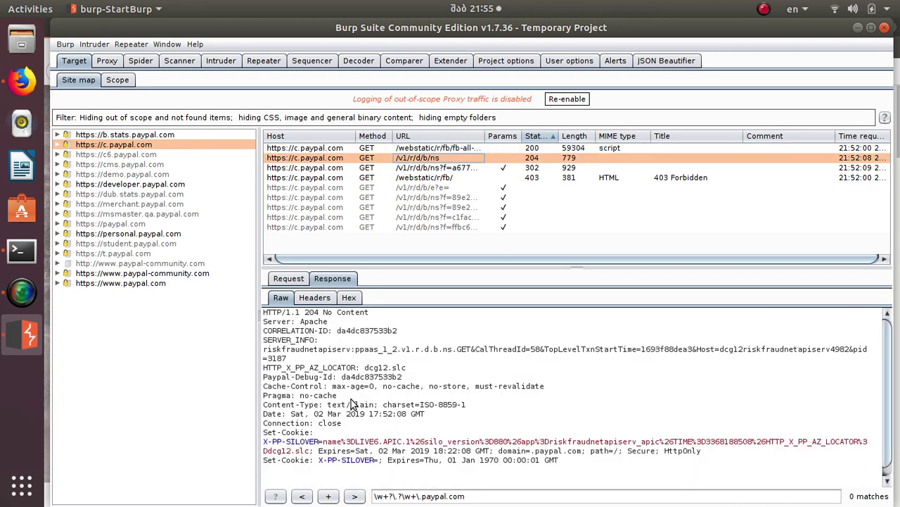
left_click(296, 279)
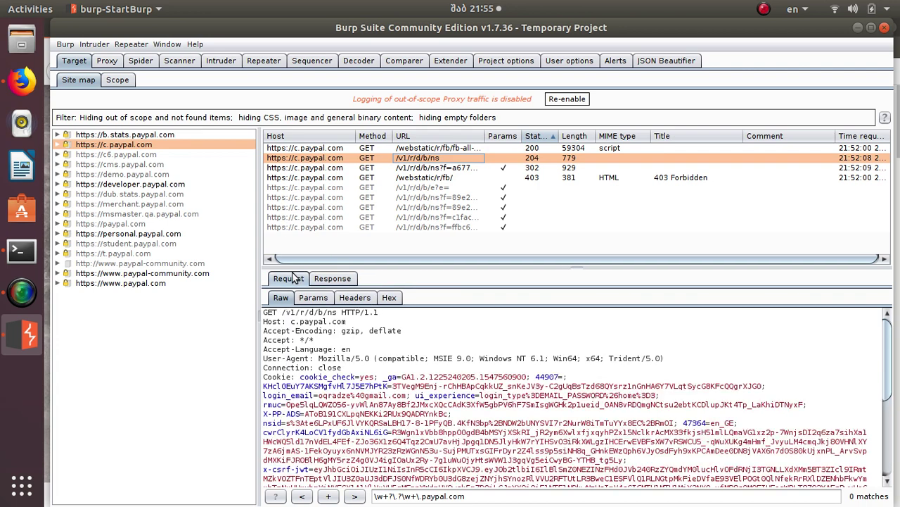
scroll(385, 372, "down", 5)
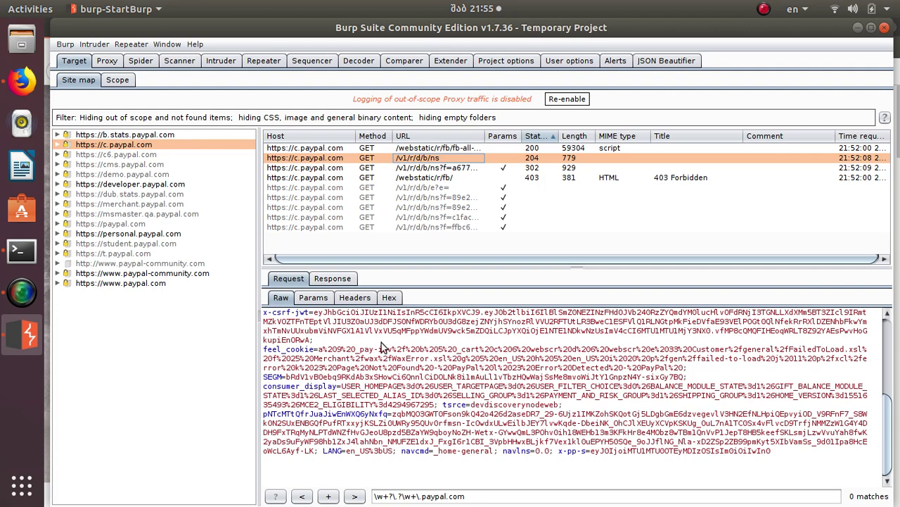
- Check the request search options and change the request search pattern to (\w+)?\.?\w+\.paypal.com
left_click(289, 279)
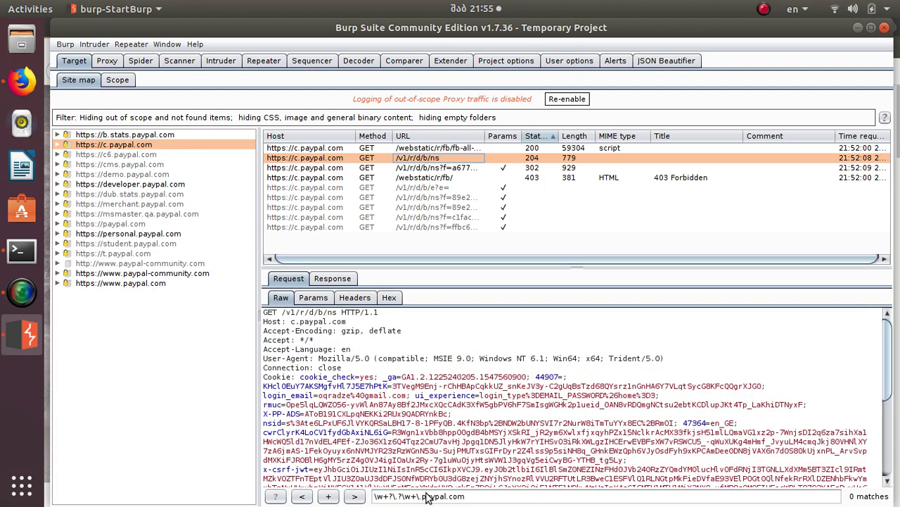
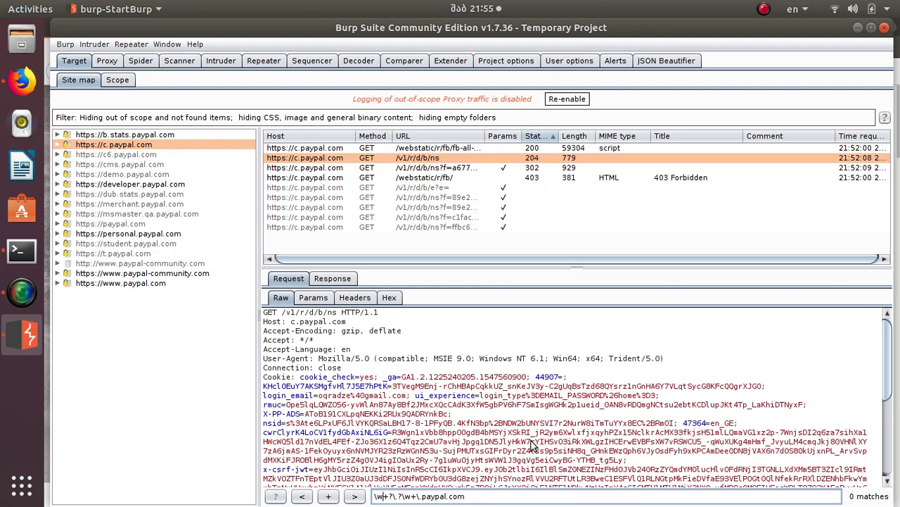
left_click(328, 496)
left_click(562, 429)
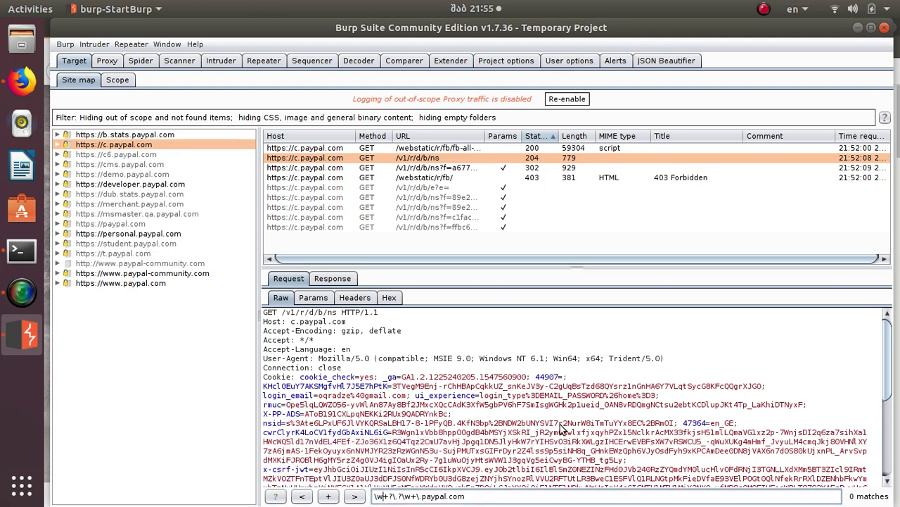
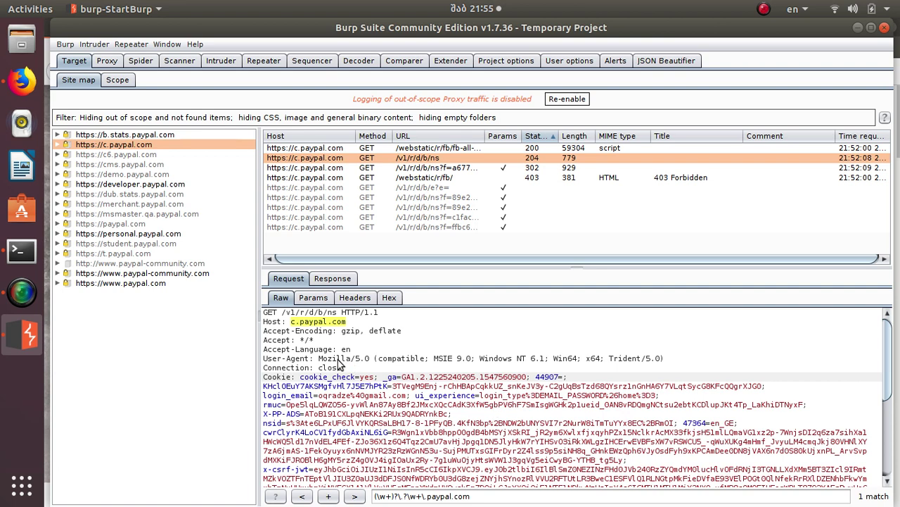
- Review the responses of /v1/r/d/b/ns, the parameterised /v1/r/d/b/ns?f=a677 item and /webstatic/r/fb/, plus the last one's request
left_click(334, 279)
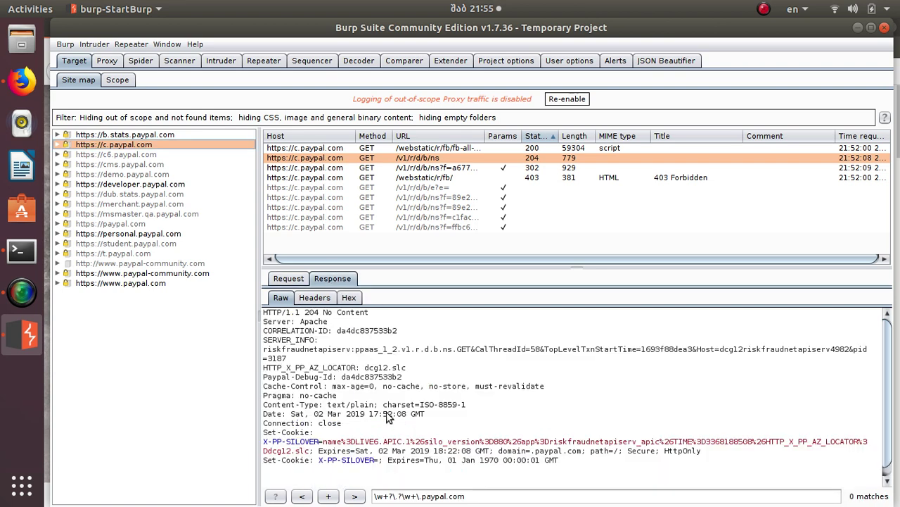
scroll(373, 360, "down", 1)
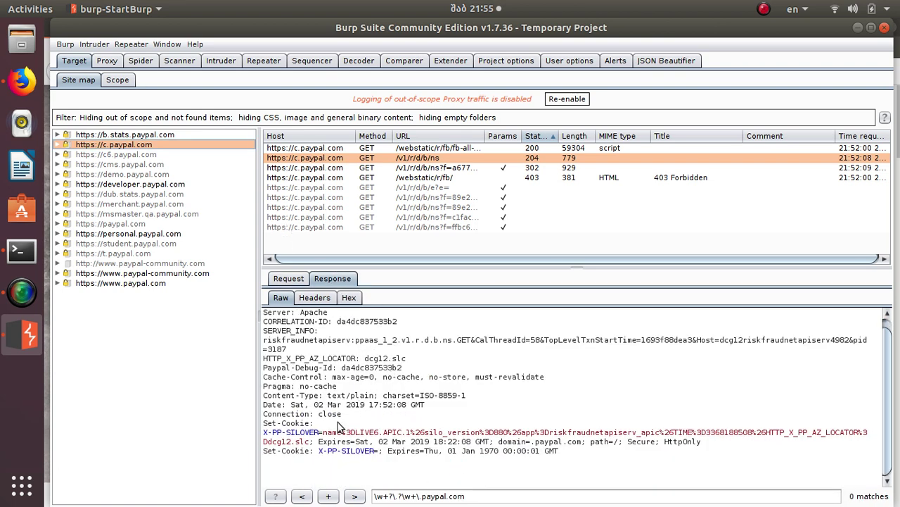
left_click(339, 169)
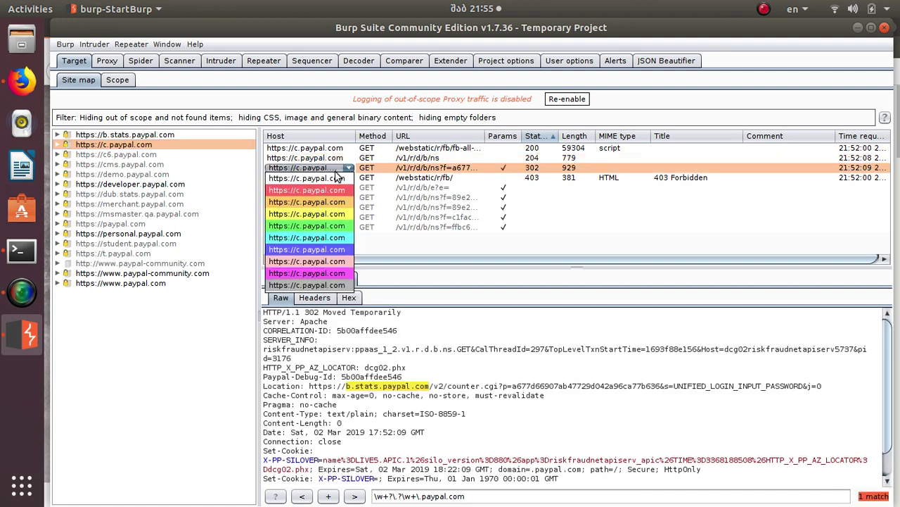
left_click(384, 167)
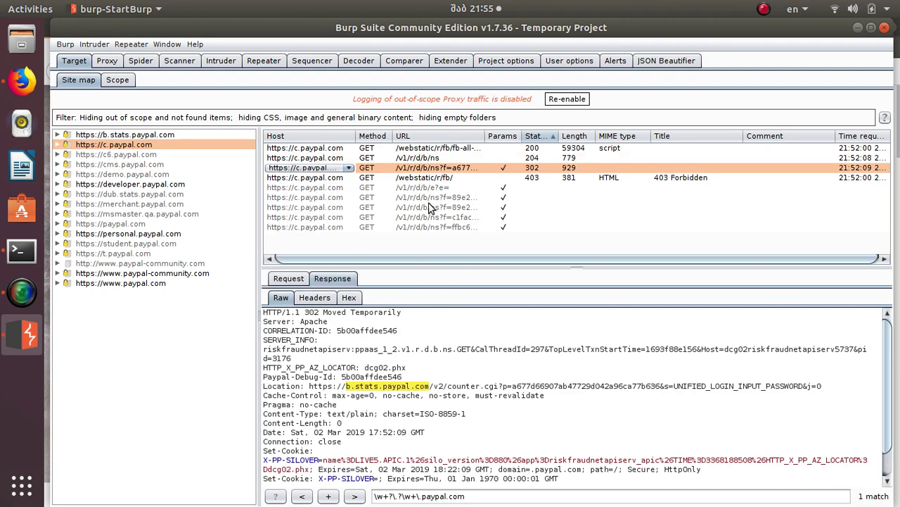
left_click(430, 177)
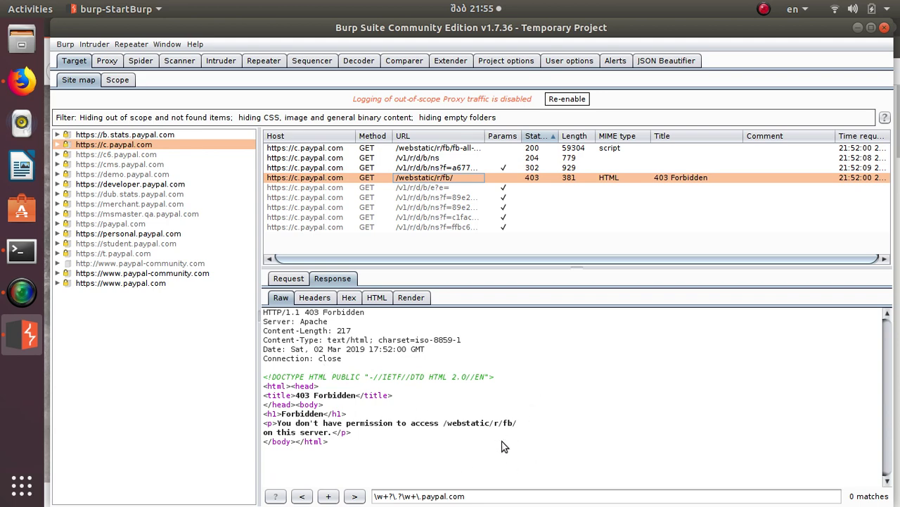
left_click(289, 278)
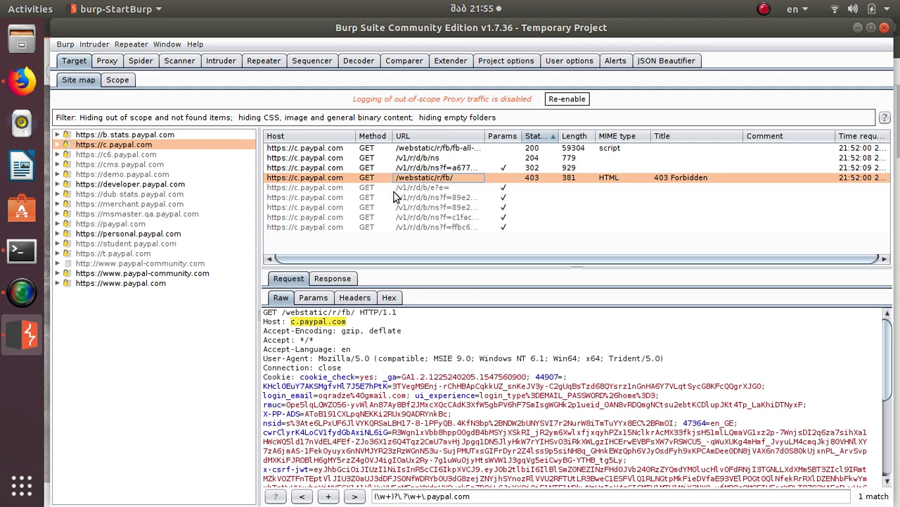
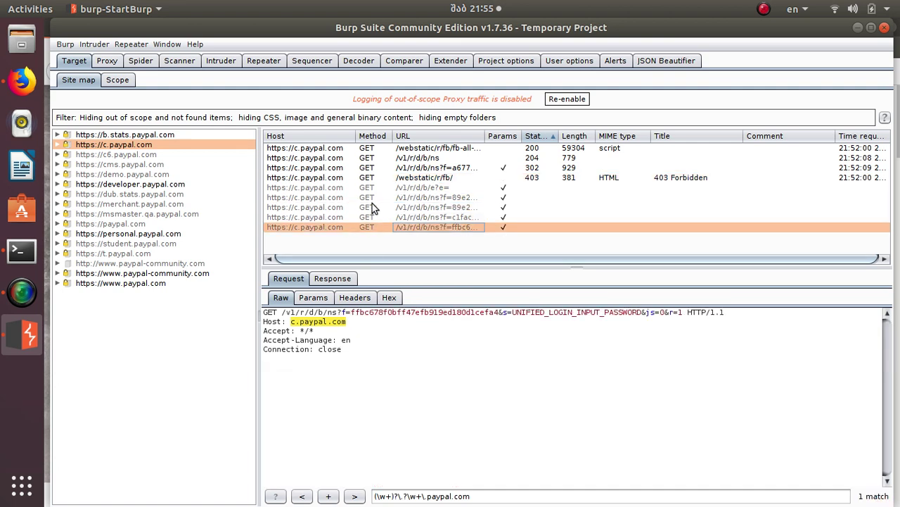
- Go through the site map hosts from c6.paypal.com to developer.paypal.com, checking the pattern's matches in their requests
left_click(129, 154)
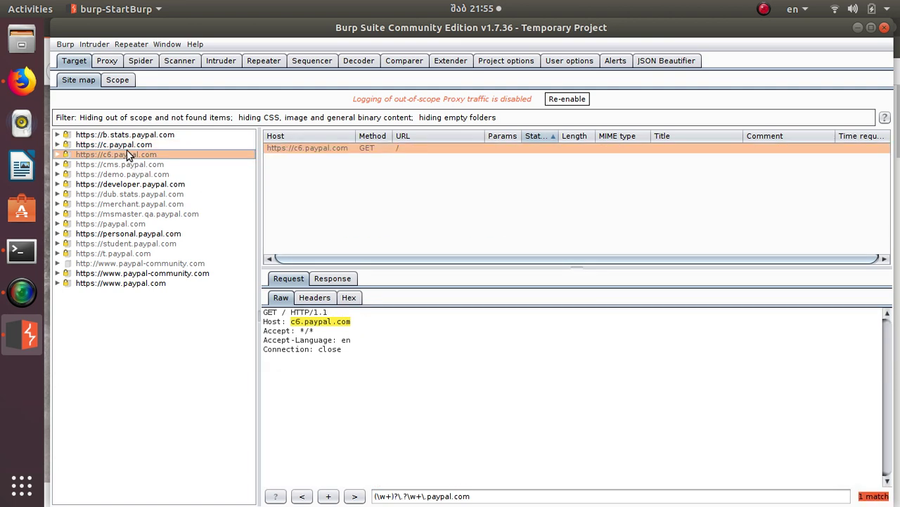
left_click(330, 280)
left_click(285, 280)
left_click(130, 165)
key("Down")
key("Down")
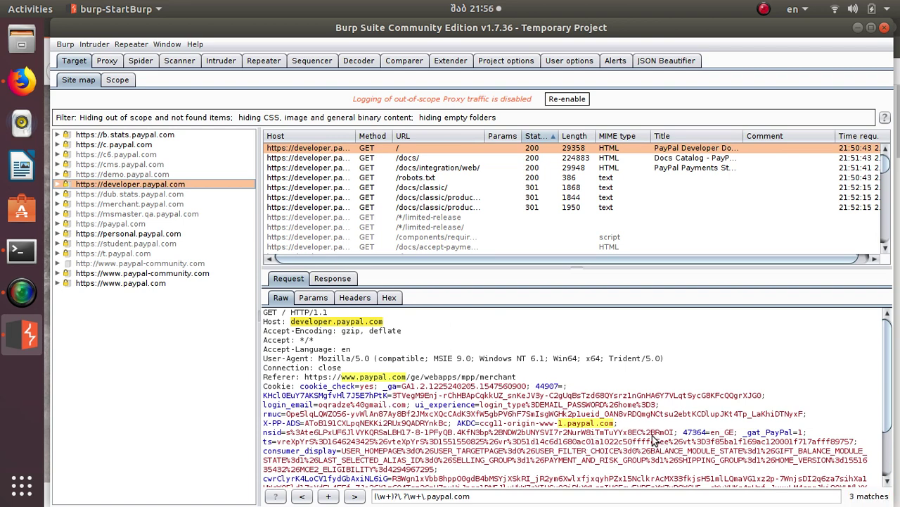
- Step through the pattern's matches in the root request of developer.paypal.com
left_click(373, 497)
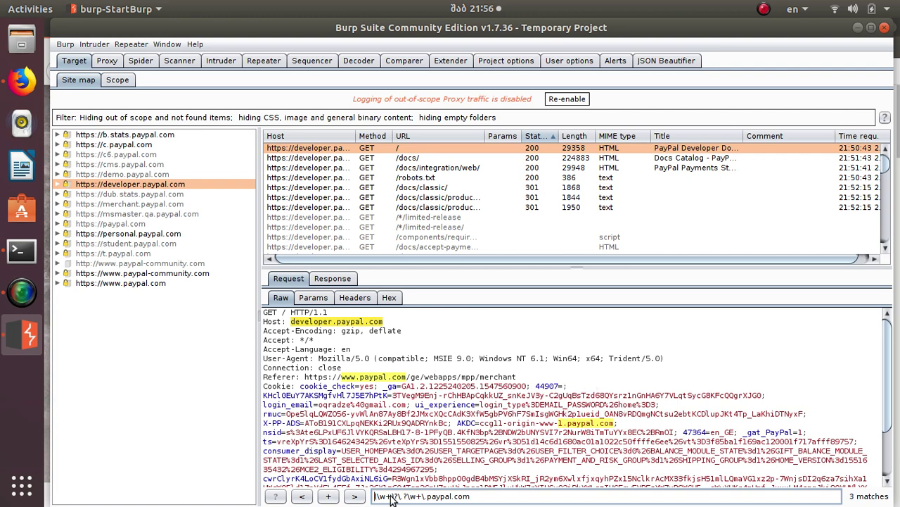
left_click(353, 497)
left_click(353, 498)
left_click(353, 498)
left_click(353, 497)
left_click(353, 498)
left_click(353, 498)
left_click(354, 497)
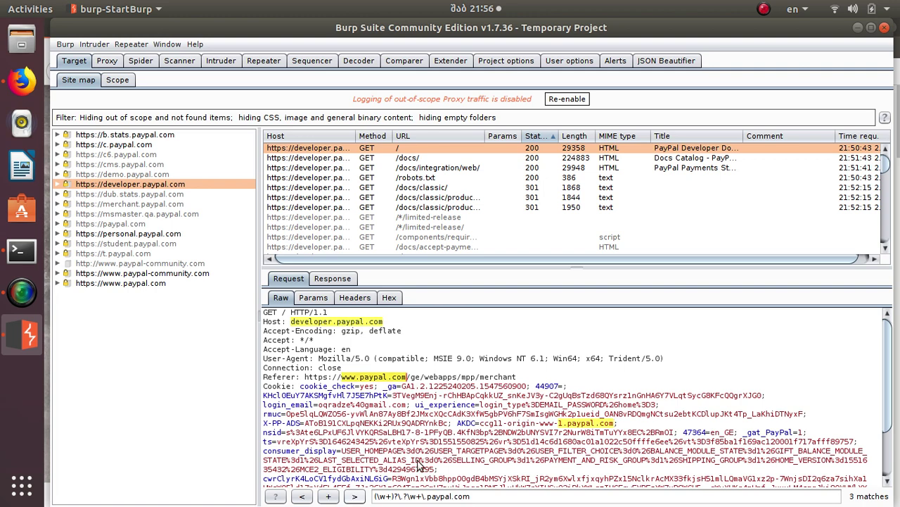
- Select the full hostname ccg11-origin-www-1.paypal.com in the AKDC cookie of the developer.paypal.com request
left_click(482, 424)
left_click_drag(481, 424, 609, 427)
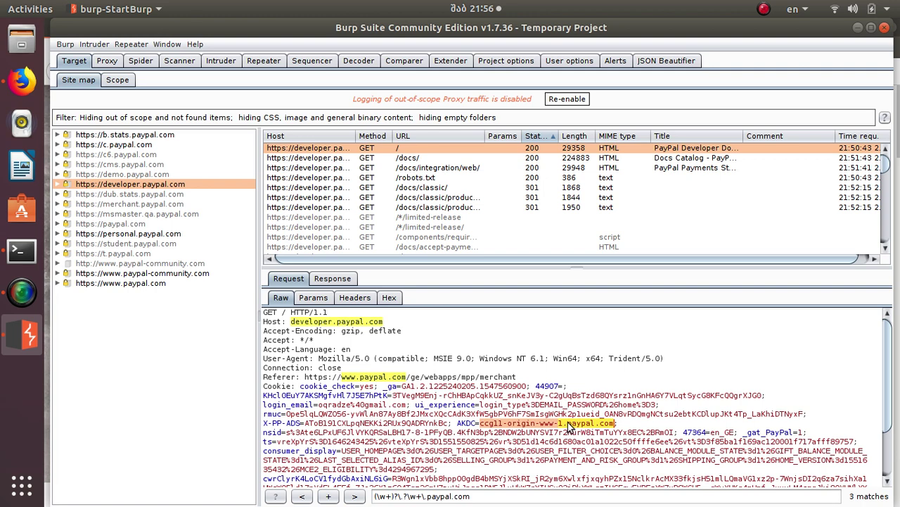
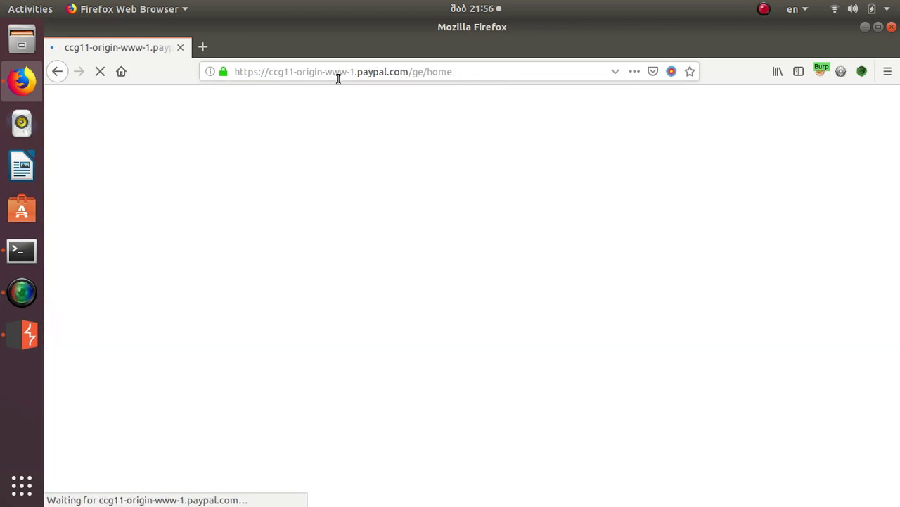
- Select the address of the loading ccg11-origin-www-1.paypal.com page in Firefox and switch back to Burp Suite
left_click_drag(408, 73, 221, 53)
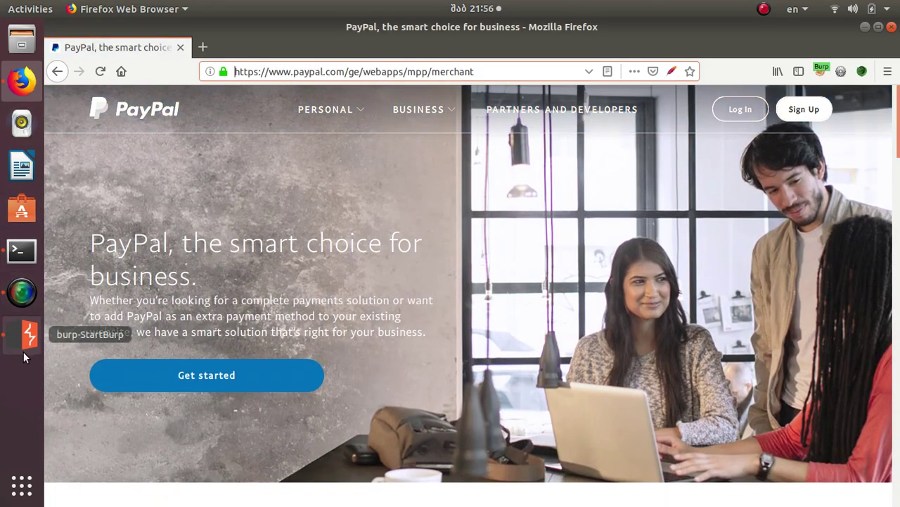
left_click(24, 351)
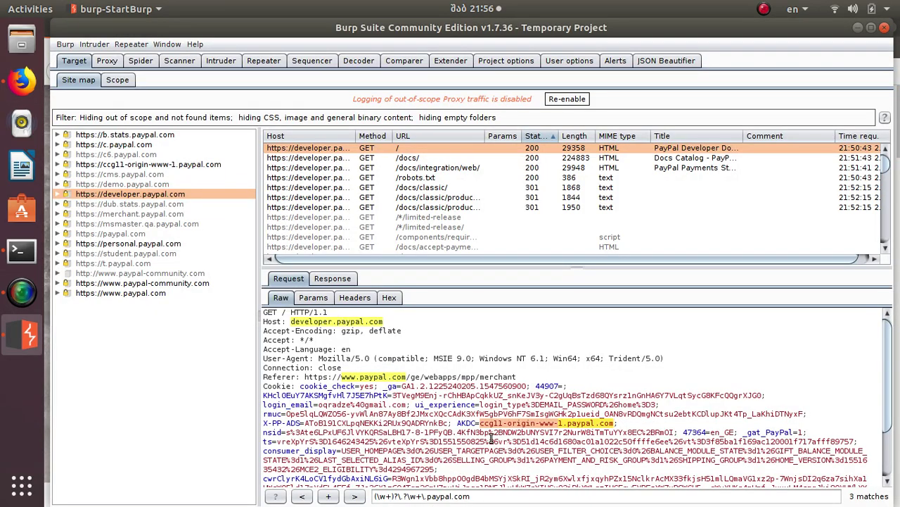
- Try extending the request search pattern to (-)(\w+)?\.?\w+\.paypal.com and remove the added (-) group
left_click(377, 496)
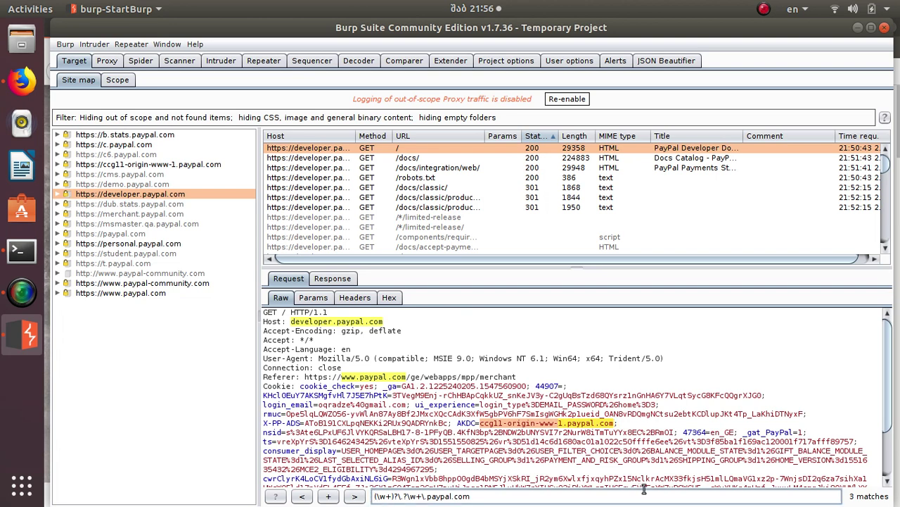
type(")")
key("BackSpace")
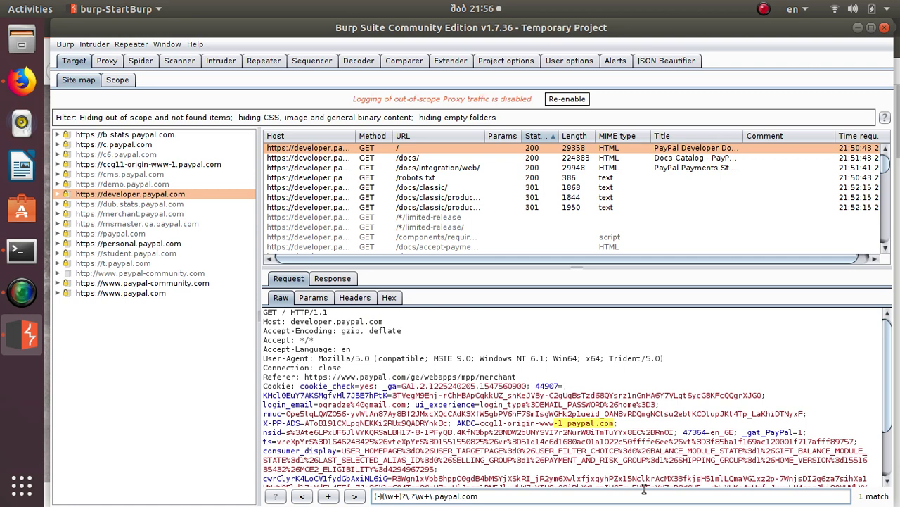
key("BackSpace")
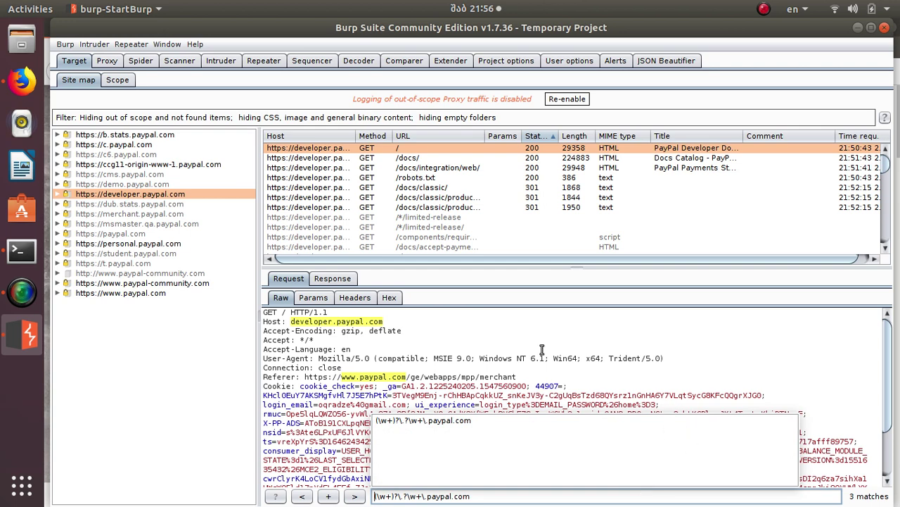
left_click(541, 350)
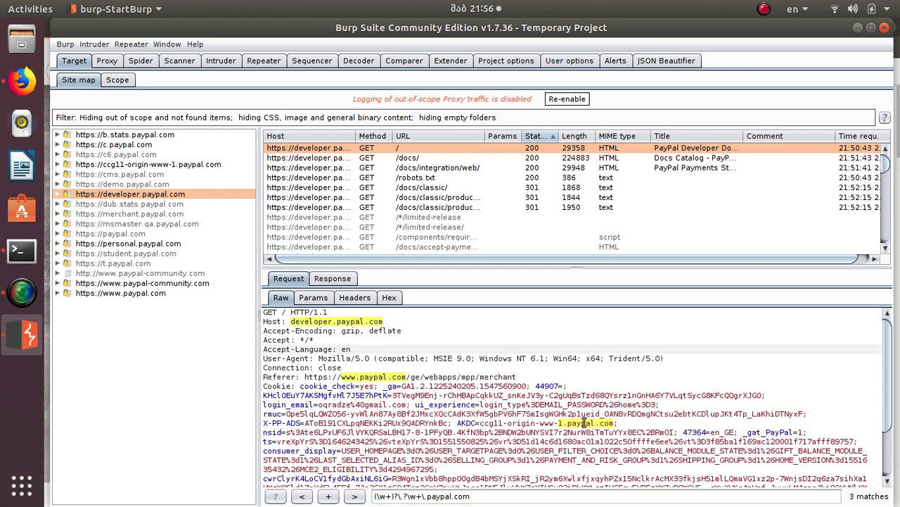
- Examine the end of the AKDC cookie's hostname, cycle through the root request's pattern matches, and view the /docs/ request
left_click_drag(551, 423, 638, 421)
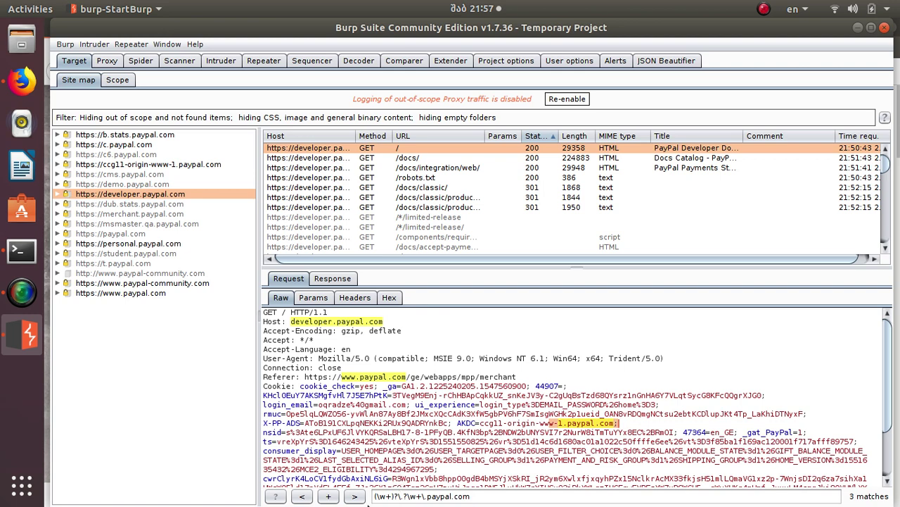
left_click(355, 496)
left_click(355, 496)
left_click(354, 496)
left_click(355, 496)
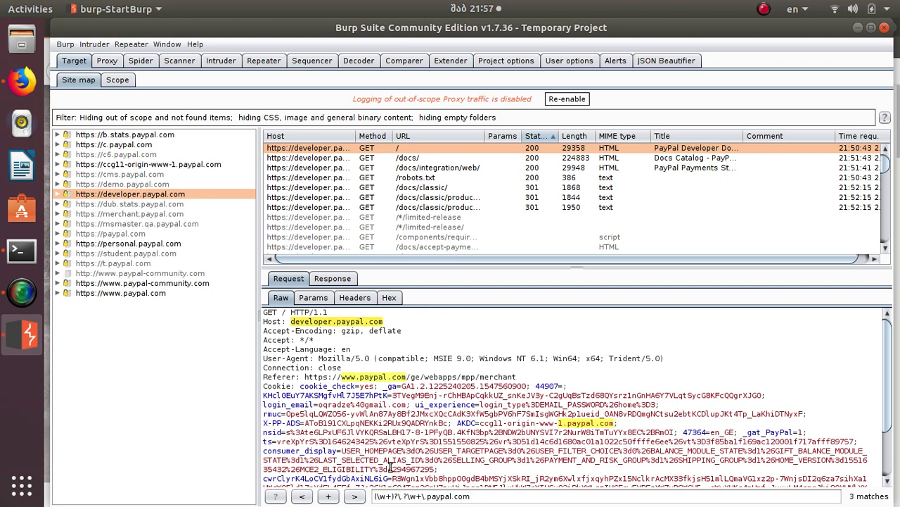
left_click(403, 159)
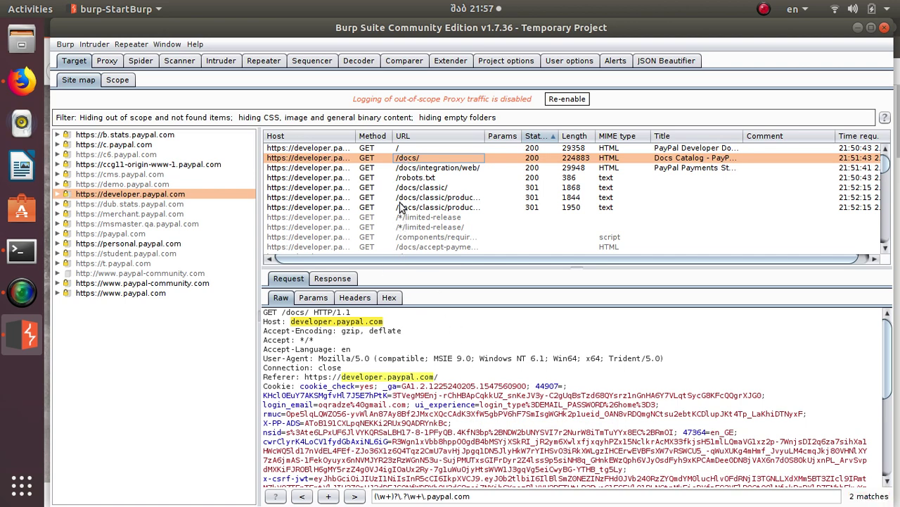
- Step through the paypal.com pattern matches in the root response of developer.paypal.com
left_click(405, 149)
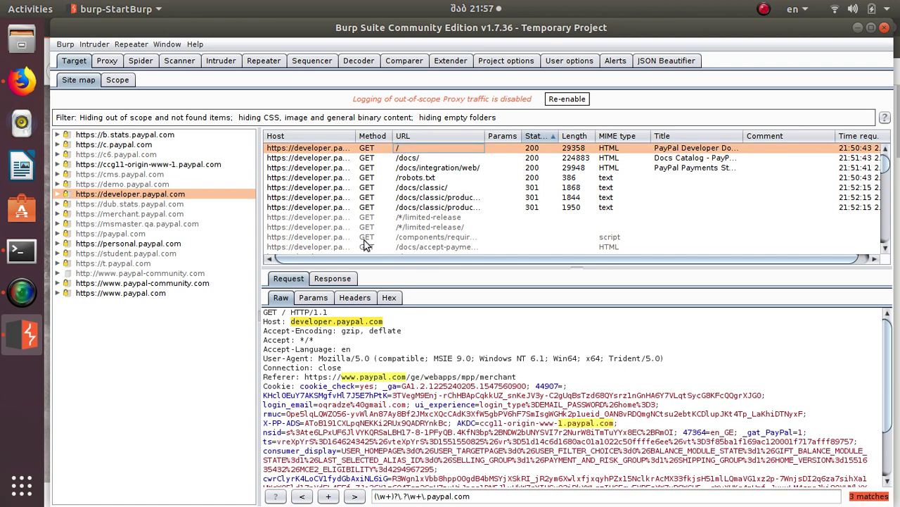
left_click(339, 279)
left_click(355, 496)
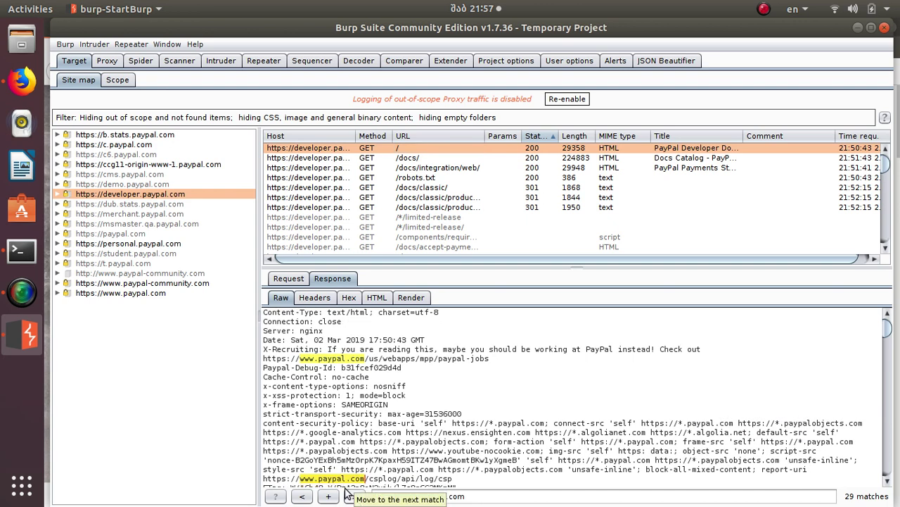
left_click(353, 496)
left_click(354, 496)
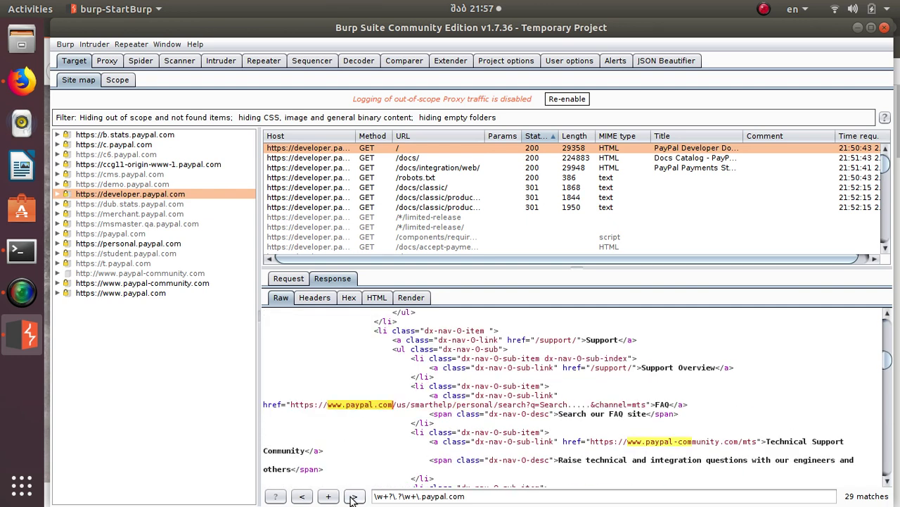
left_click(354, 496)
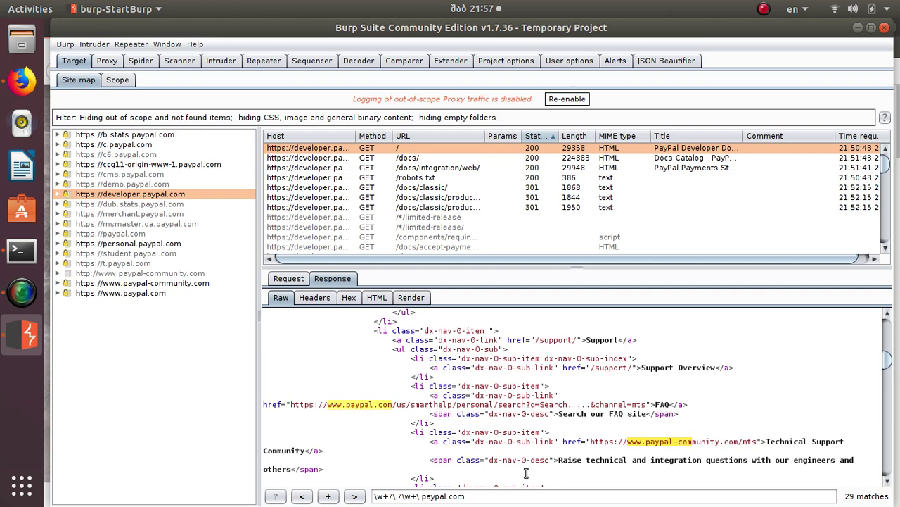
left_click(355, 497)
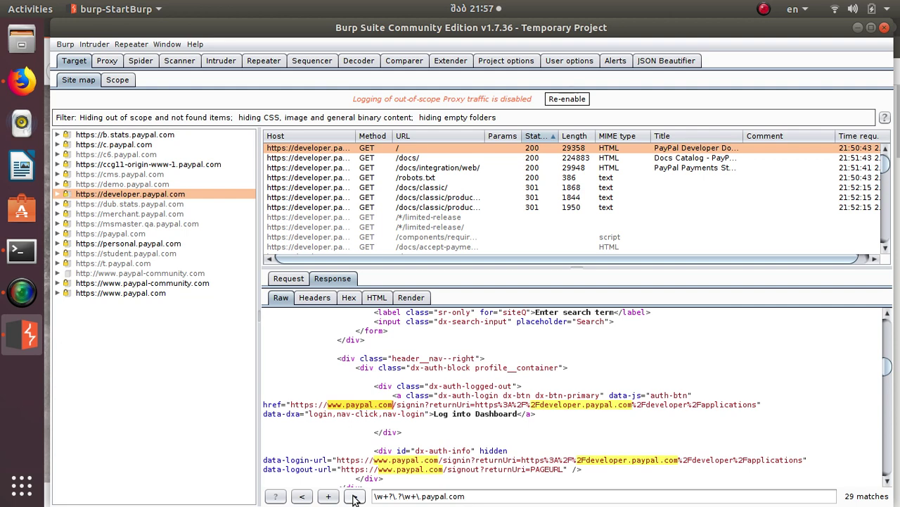
left_click(355, 496)
left_click(354, 497)
left_click(354, 497)
left_click(355, 496)
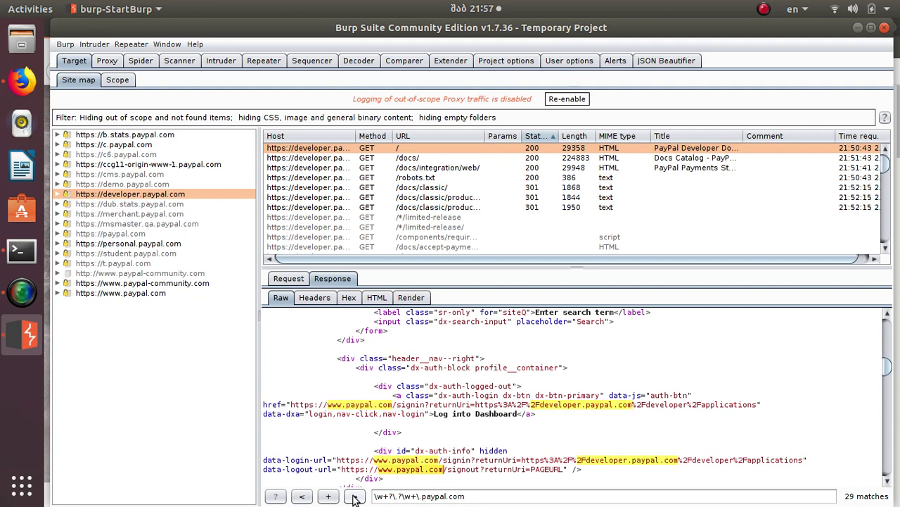
left_click(355, 496)
left_click(354, 497)
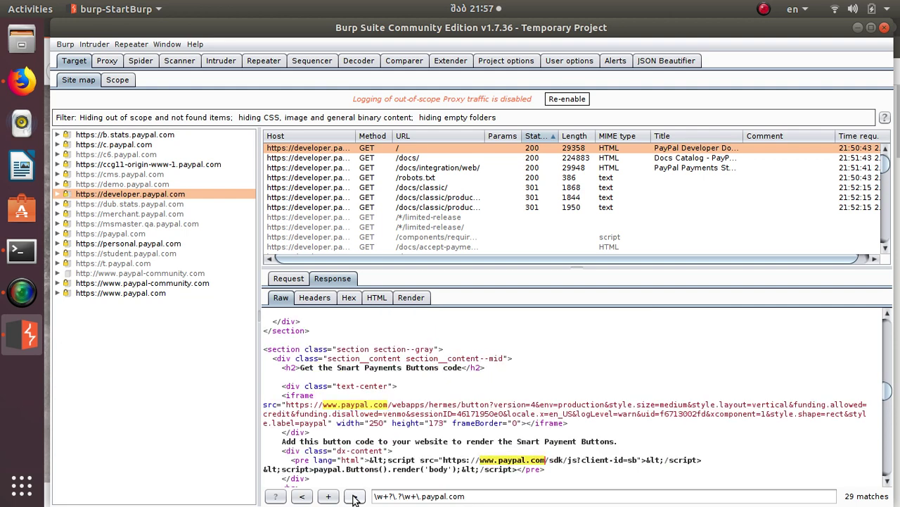
left_click(355, 497)
left_click(355, 497)
left_click(355, 496)
left_click(354, 497)
left_click(355, 497)
left_click(354, 496)
left_click(355, 497)
left_click(354, 497)
left_click(355, 497)
- Review the pattern's matches in the response of developer.paypal.com/docs/
left_click(328, 159)
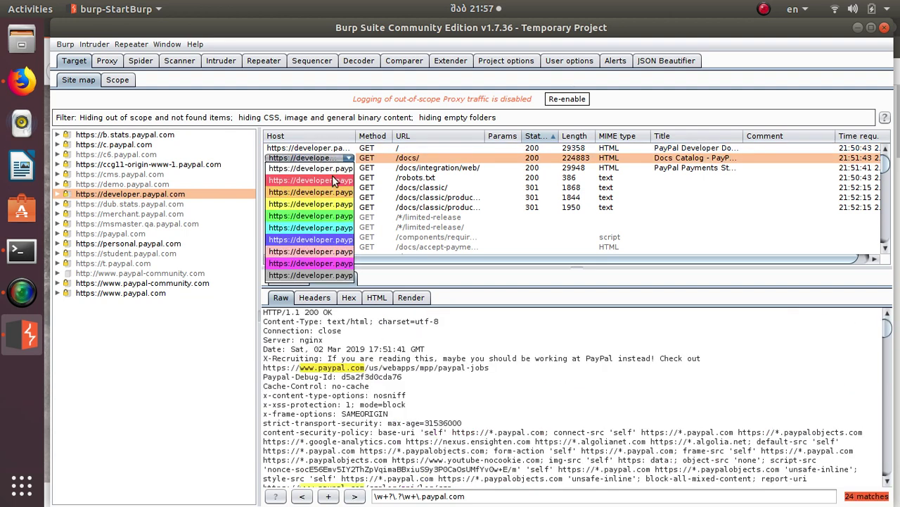
left_click(349, 498)
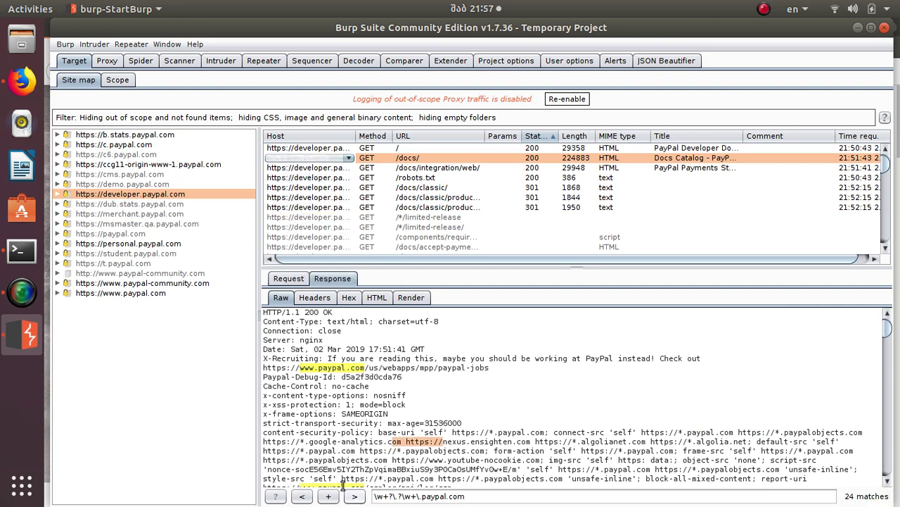
left_click(354, 496)
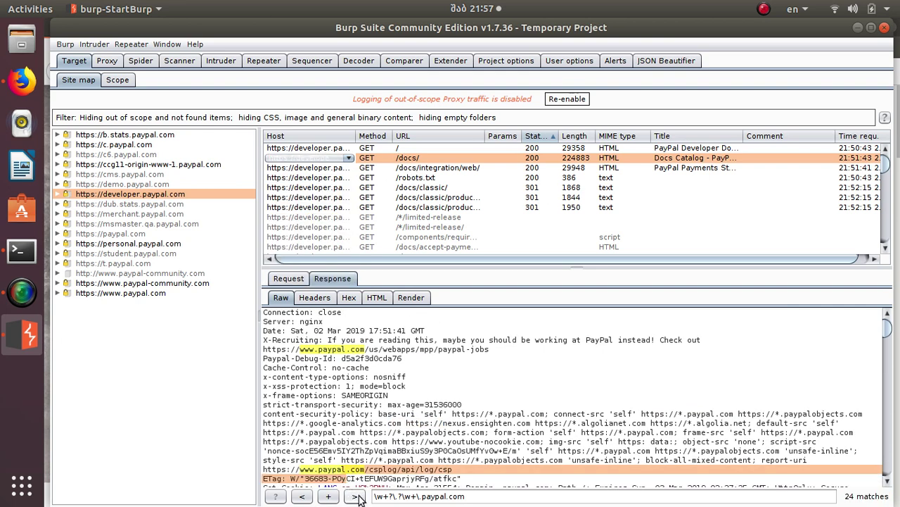
left_click(355, 497)
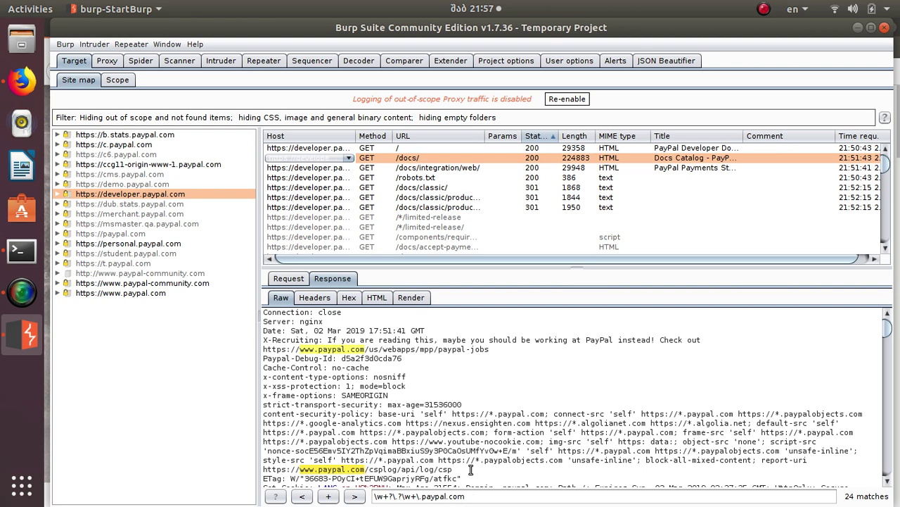
- Step through the pattern's matches in the response of /docs/integration/web/ on developer.paypal.com
left_click(409, 169)
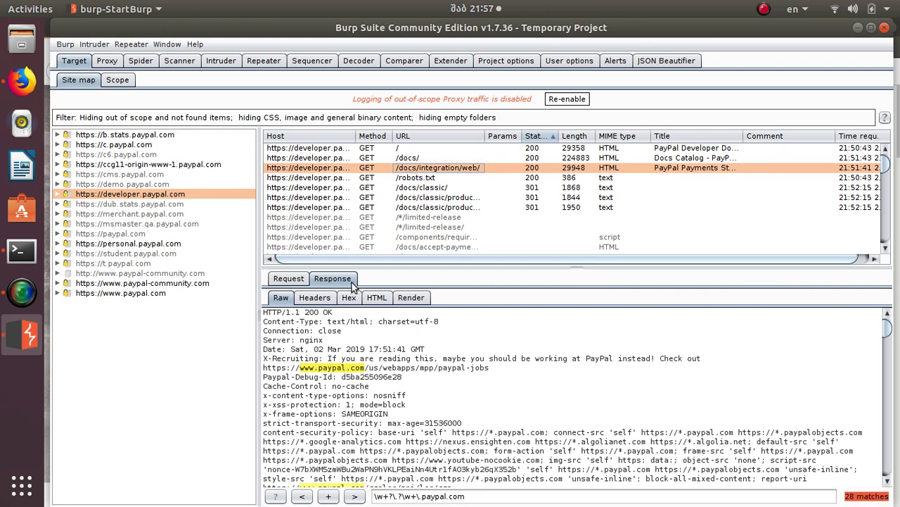
left_click(357, 496)
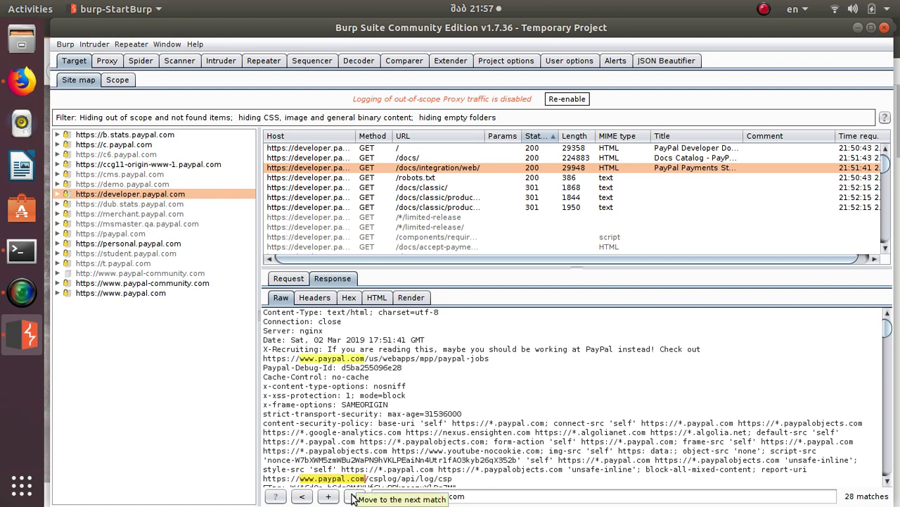
left_click(353, 496)
left_click(353, 496)
left_click(354, 496)
left_click(354, 497)
left_click(353, 497)
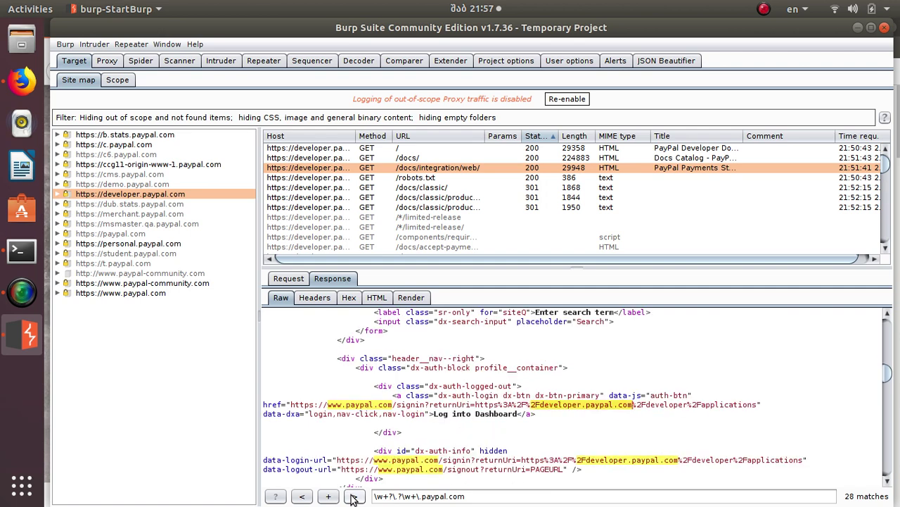
left_click(354, 497)
left_click(354, 496)
left_click(354, 497)
left_click(353, 496)
left_click(354, 496)
left_click(354, 497)
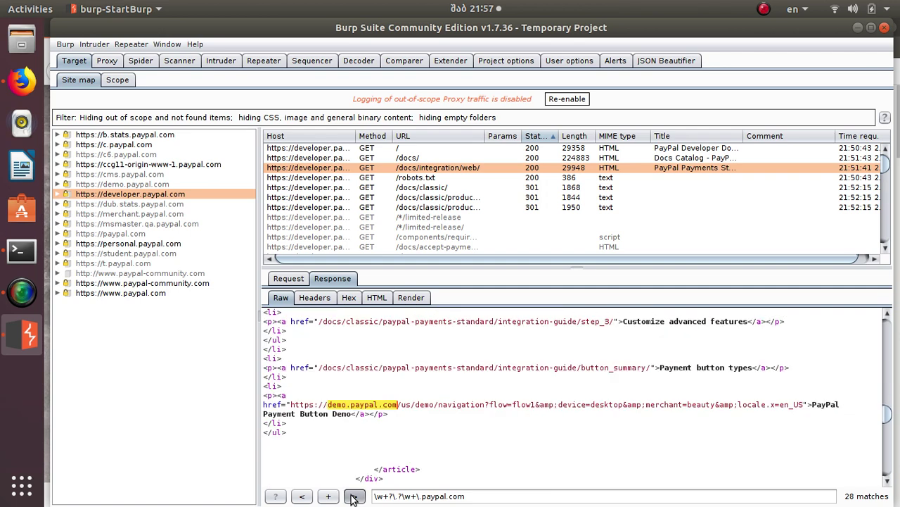
left_click(354, 497)
- Show the request of /robots.txt and select the hostname ccg11-origin-www-1.paypal.com in its AKDC cookie
left_click(413, 178)
left_click(289, 278)
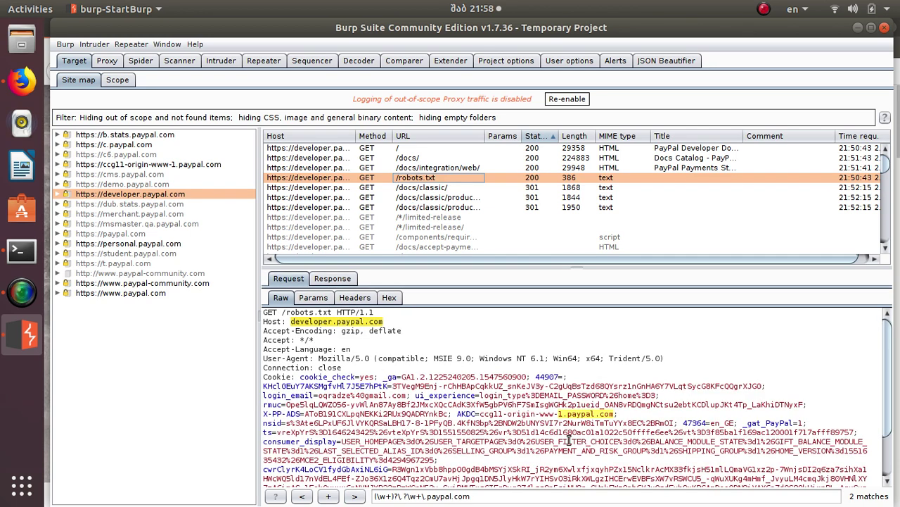
left_click_drag(482, 414, 617, 414)
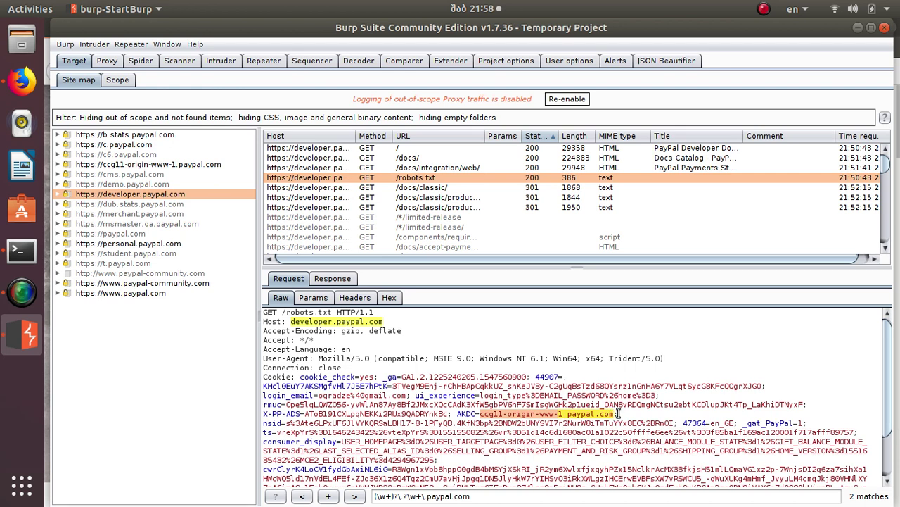
mouse_move(661, 437)
left_click(21, 295)
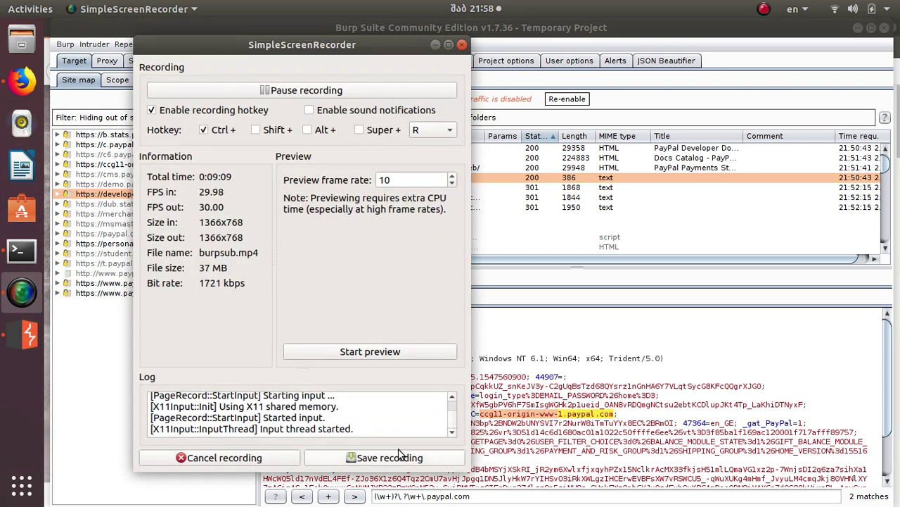